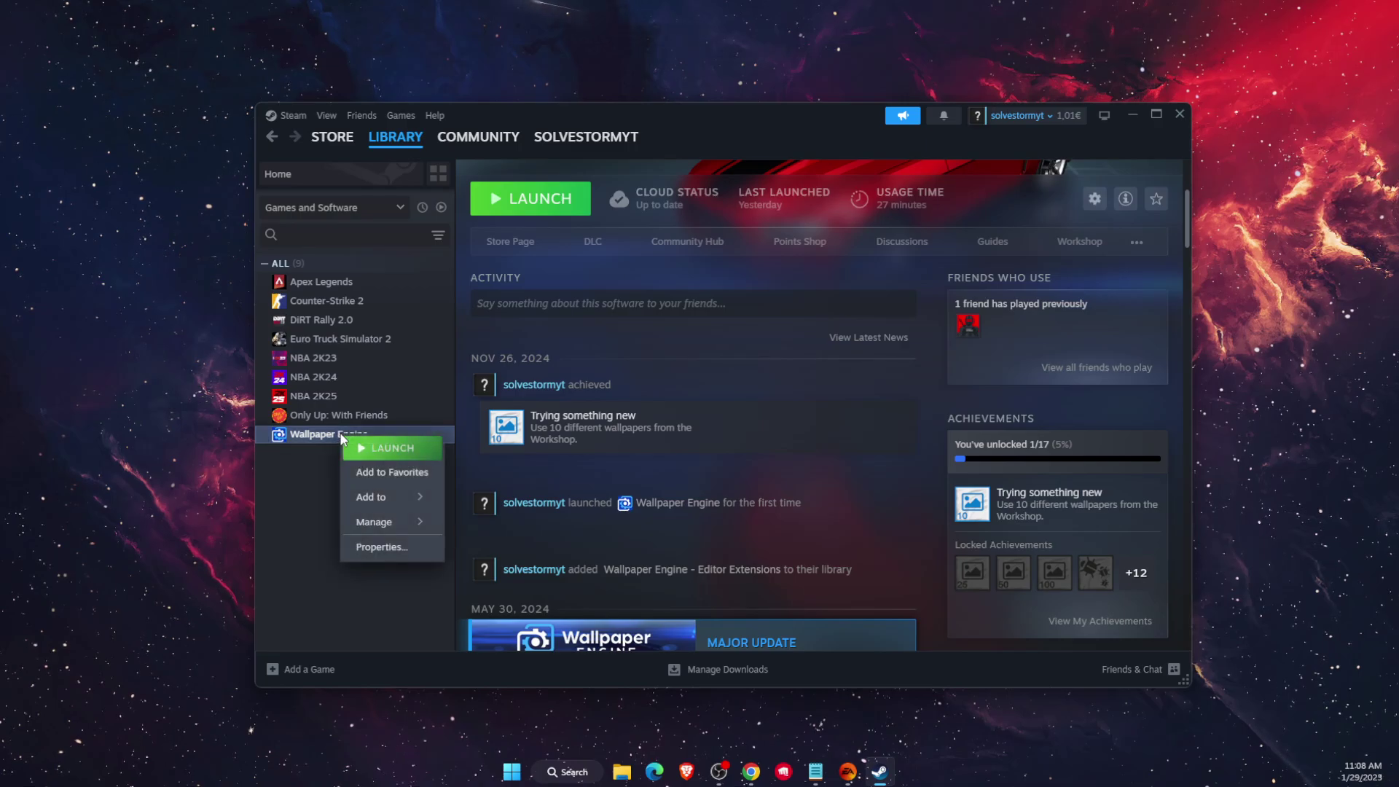
- Show Wallpaper Engine's Installed Files properties in Steam, with the 7.61 GB install and integrity check
{"action": "right_click", "coordinate": [304, 439]}
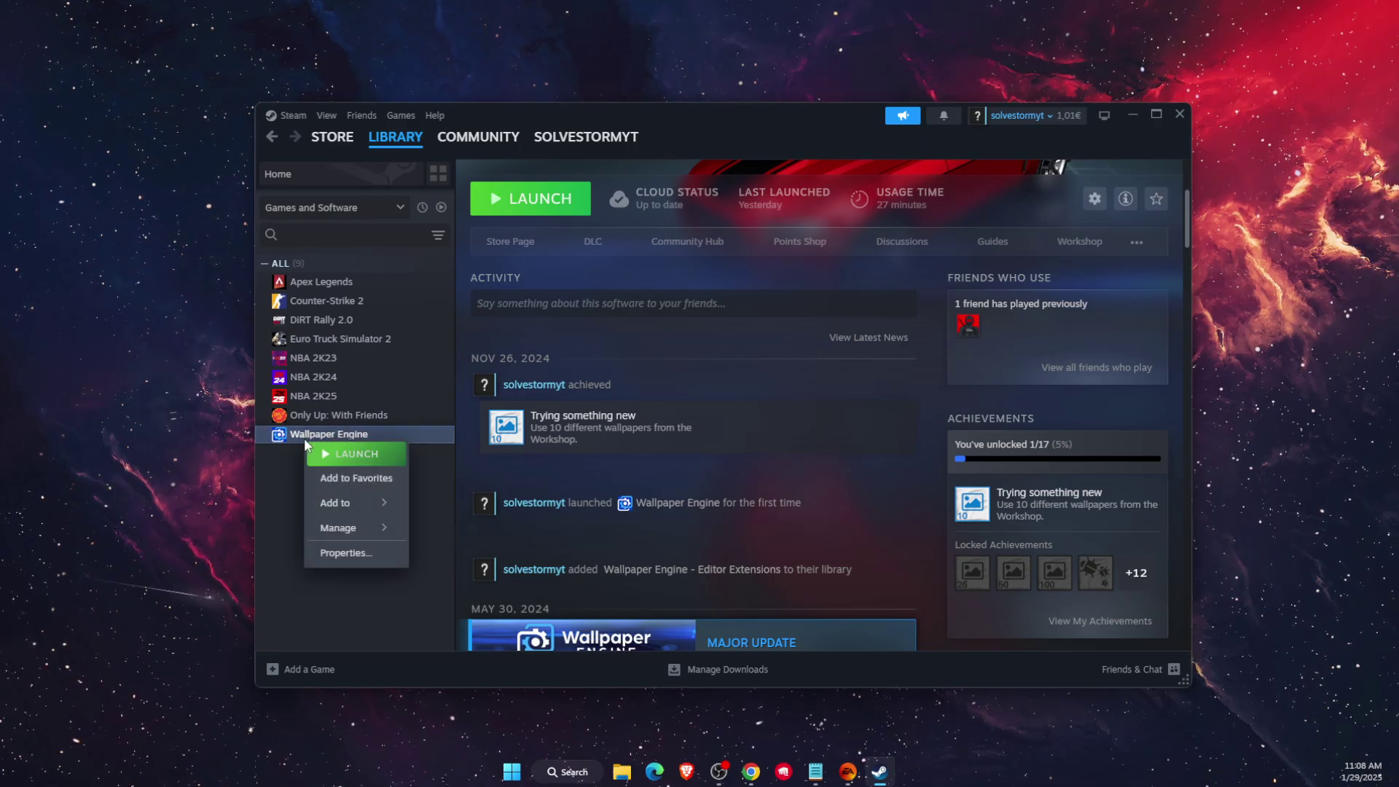
{"action": "left_click", "coordinate": [368, 558]}
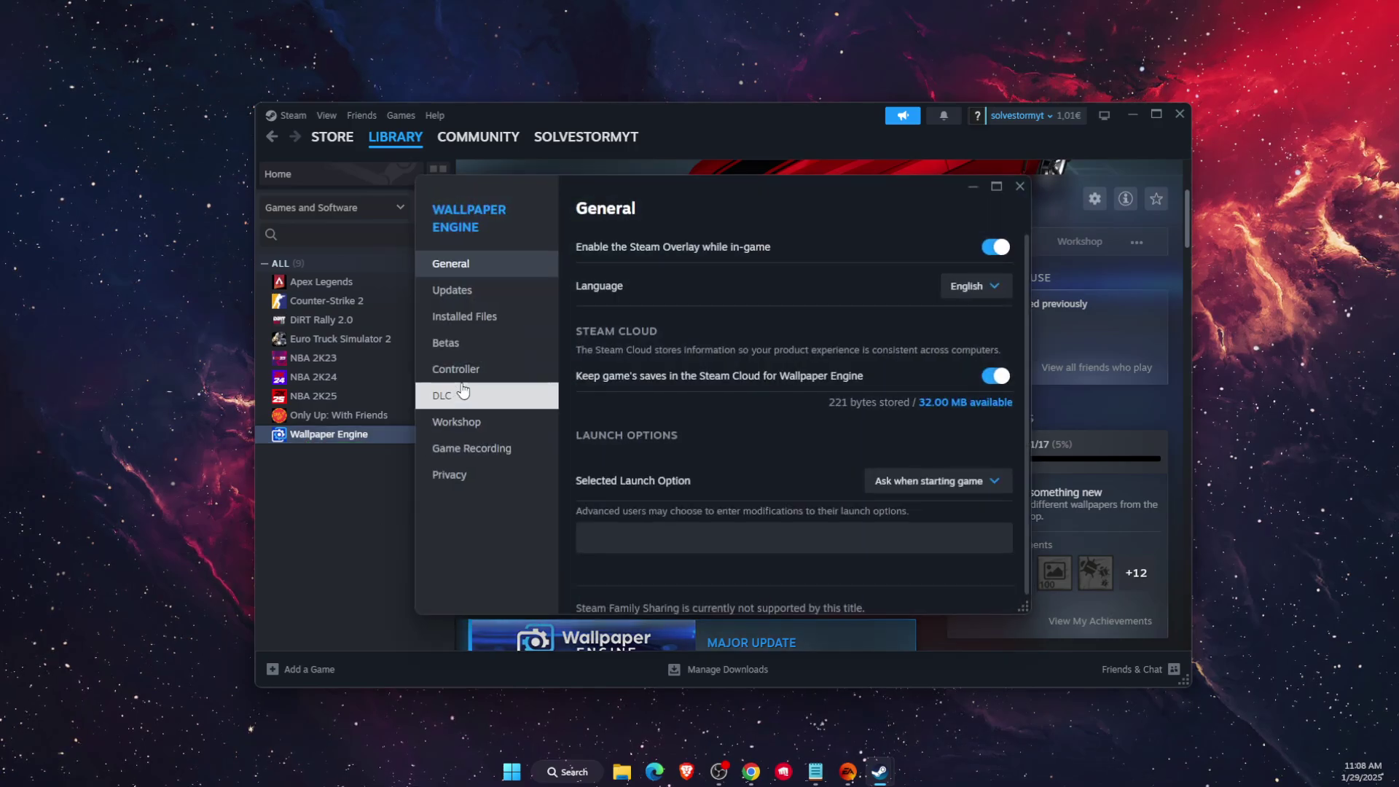
{"action": "left_click", "coordinate": [475, 326]}
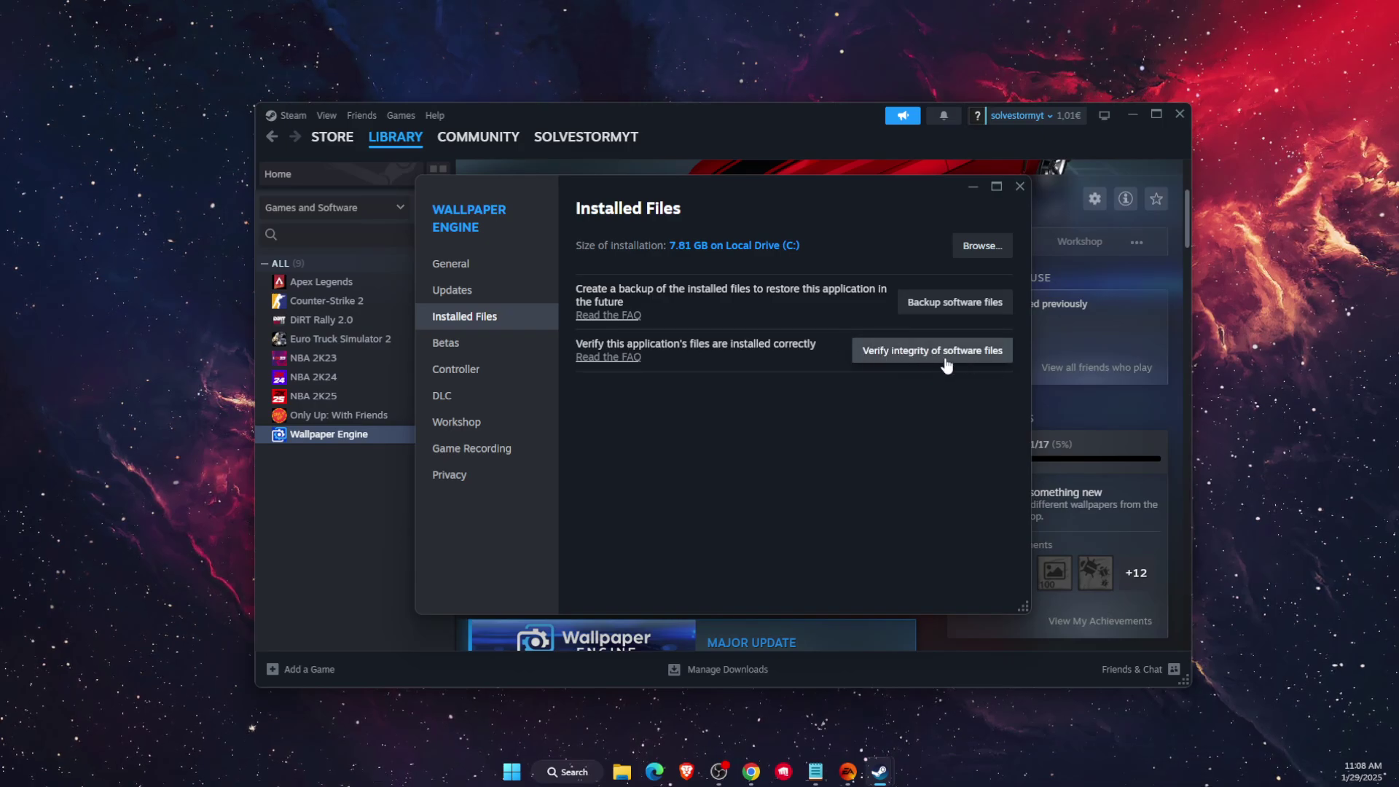
- Close the Steam properties and minimize Steam, then repair Battlefield 2042's game files in the EA app
{"action": "left_click", "coordinate": [1135, 127]}
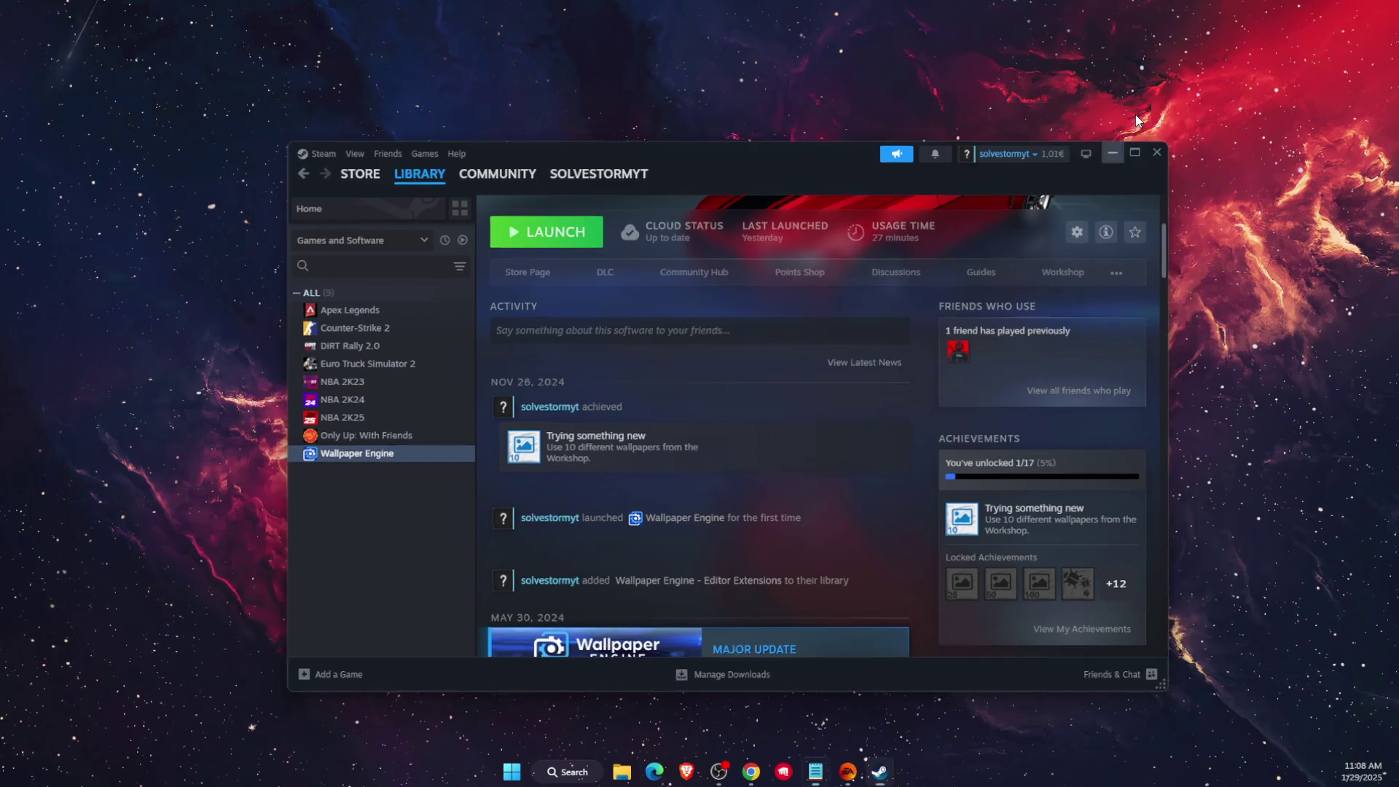
{"action": "left_click", "coordinate": [1133, 115]}
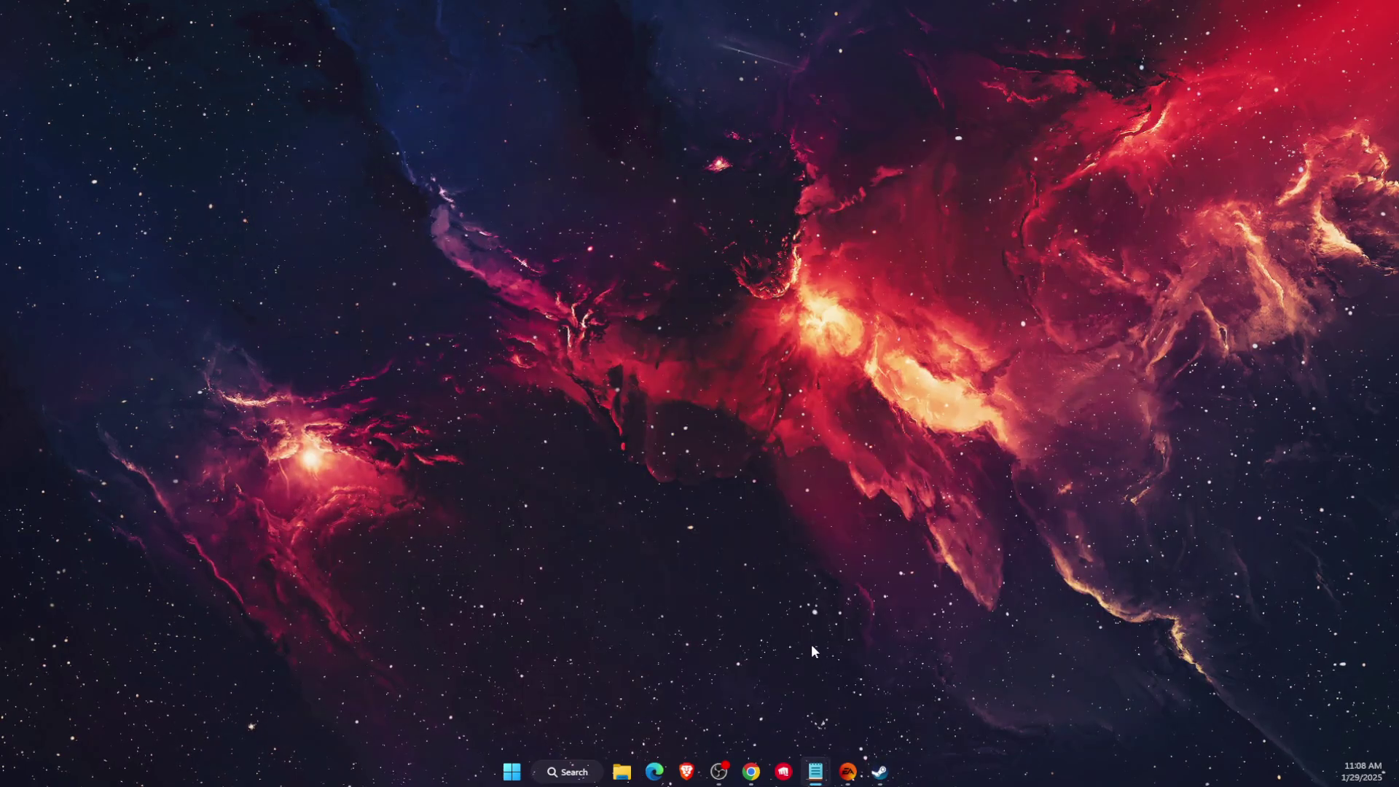
{"action": "left_click", "coordinate": [848, 771]}
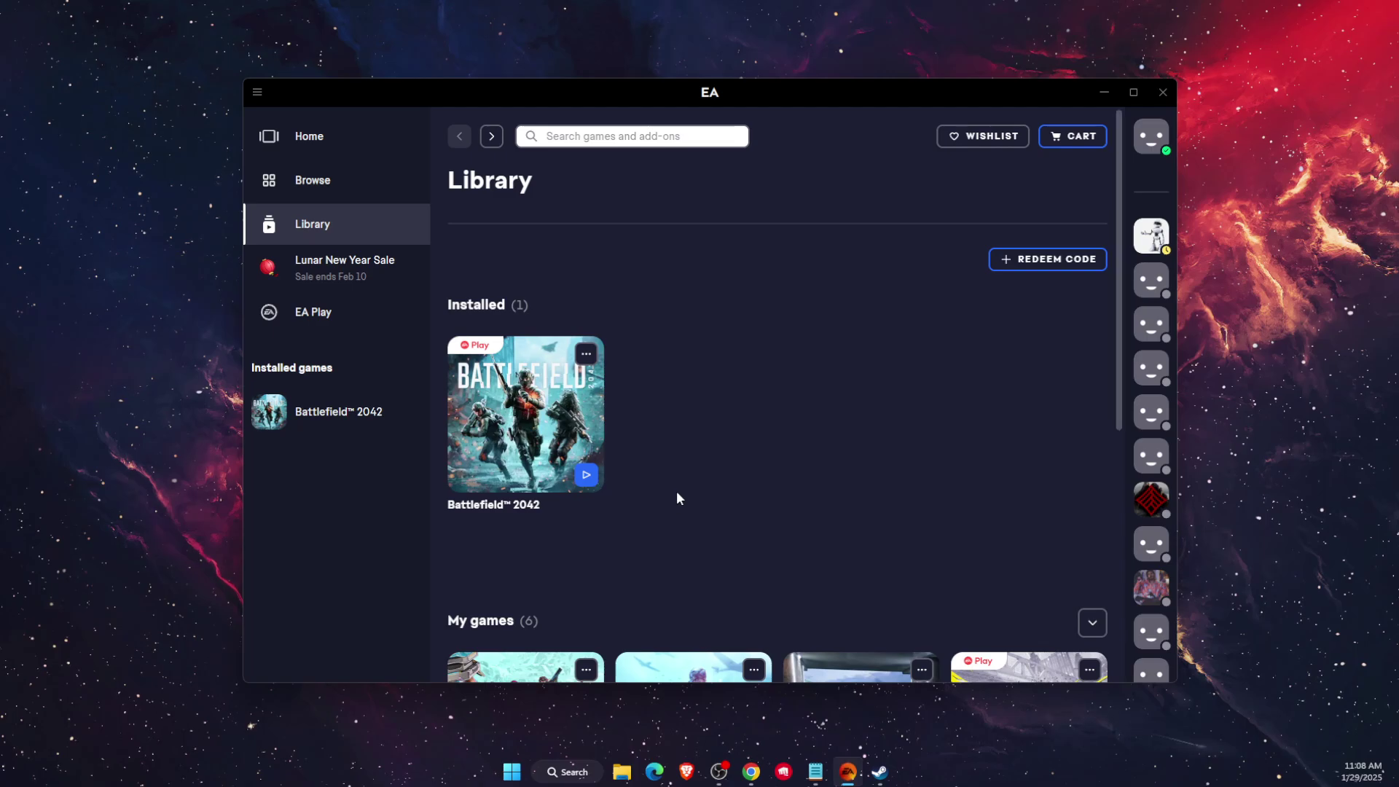
{"action": "left_click", "coordinate": [587, 350]}
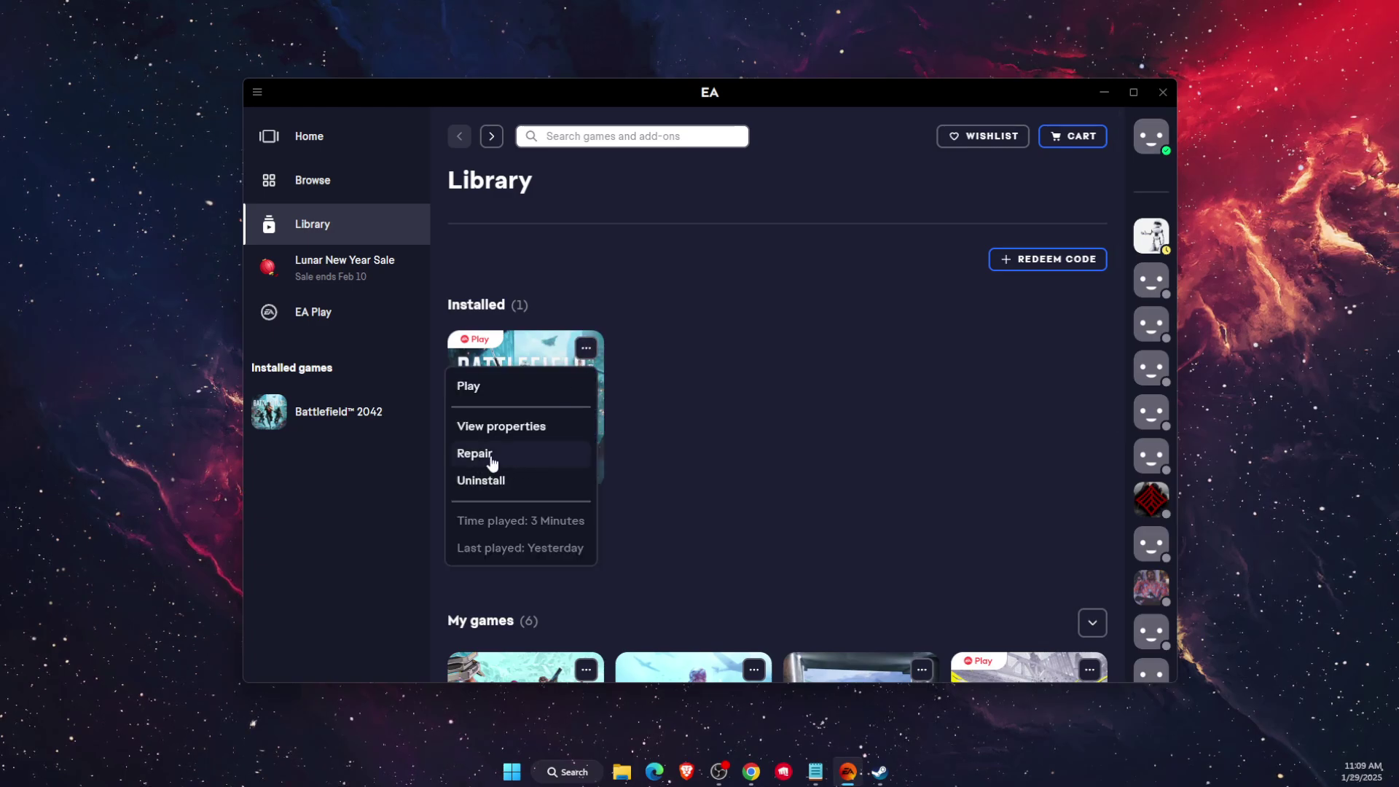
{"action": "left_click", "coordinate": [809, 438]}
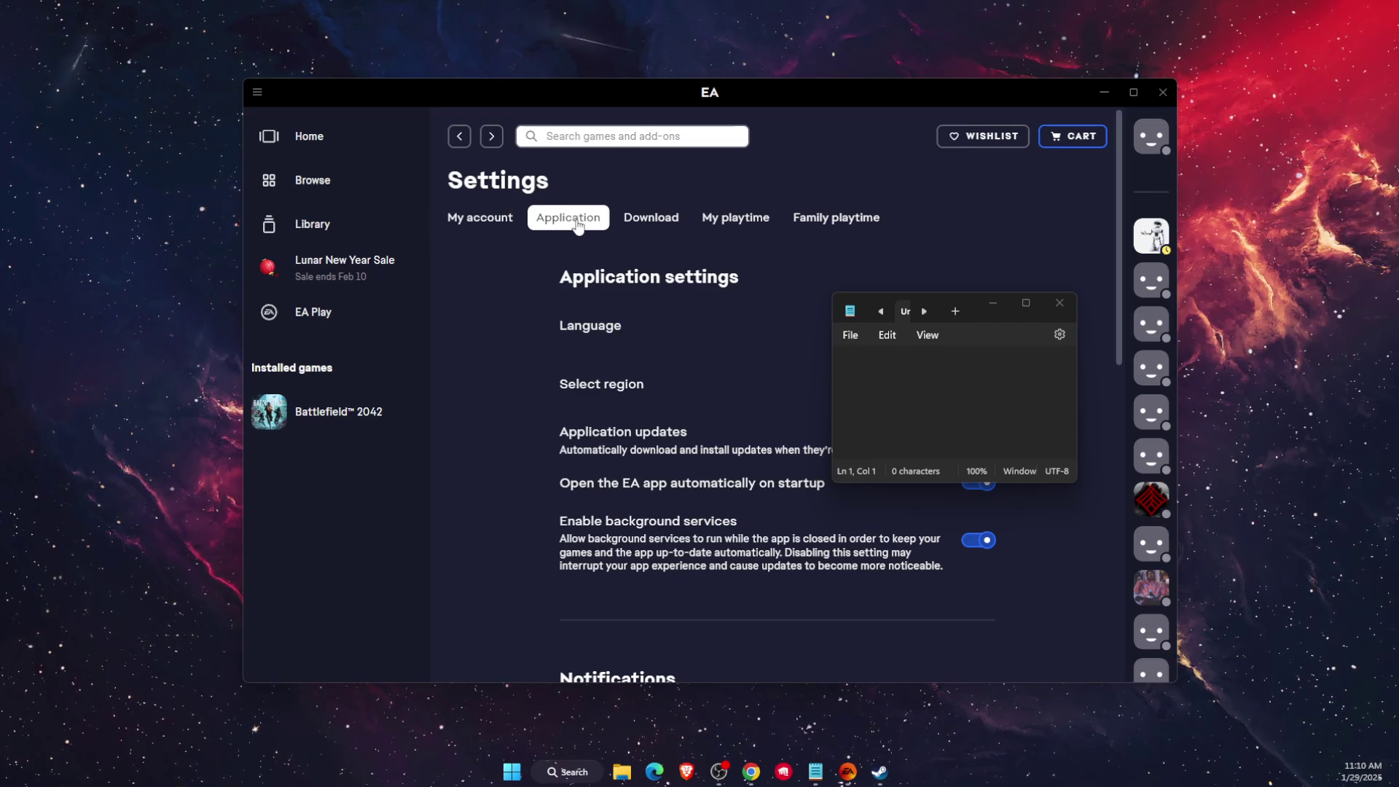
- Scroll the EA app's Application settings down to the In-game overlay options
{"action": "left_click", "coordinate": [648, 478]}
{"action": "scroll", "coordinate": [656, 467], "scroll_direction": "down", "scroll_amount": 10}
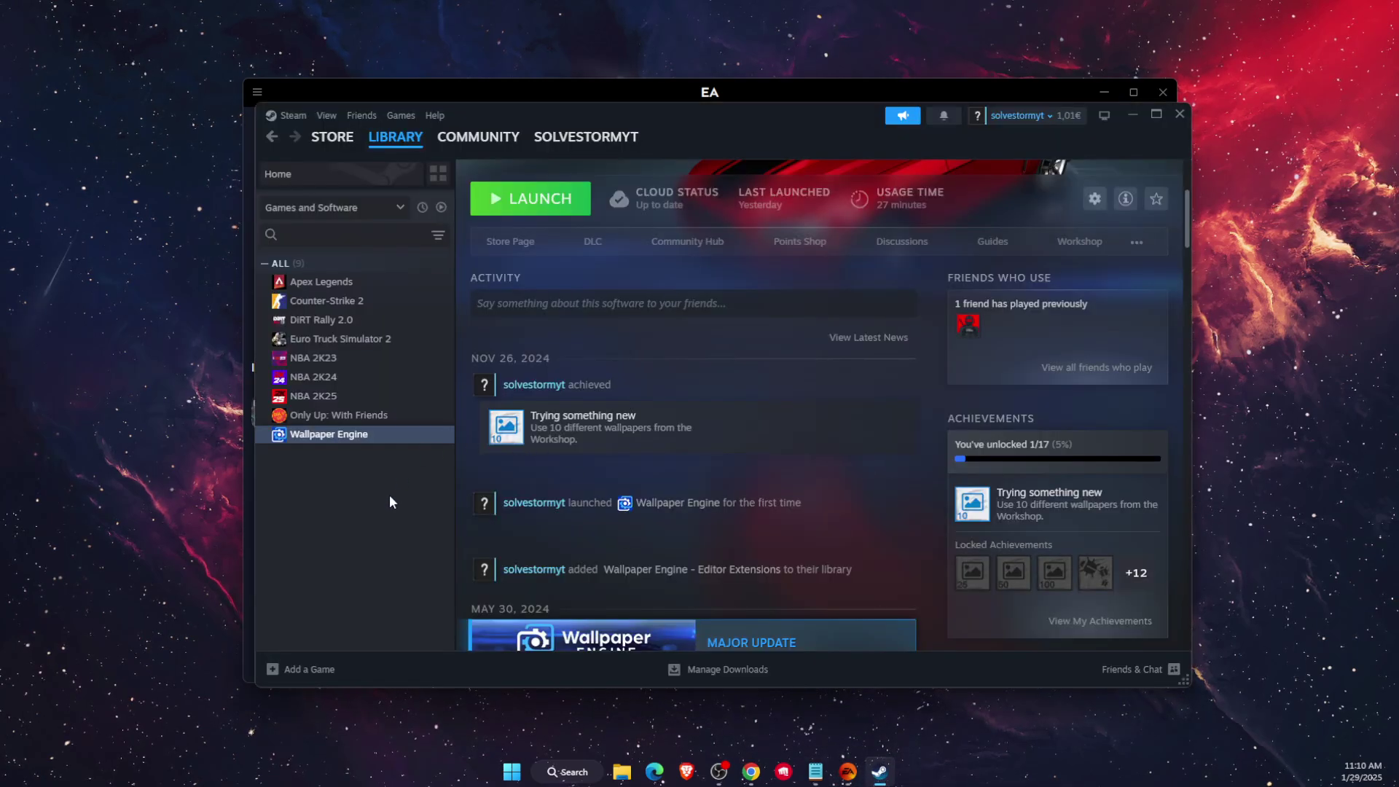
- Review Wallpaper Engine's Steam Overlay setting, then minimize both Steam and the EA app
{"action": "right_click", "coordinate": [378, 435]}
{"action": "left_click", "coordinate": [435, 551]}
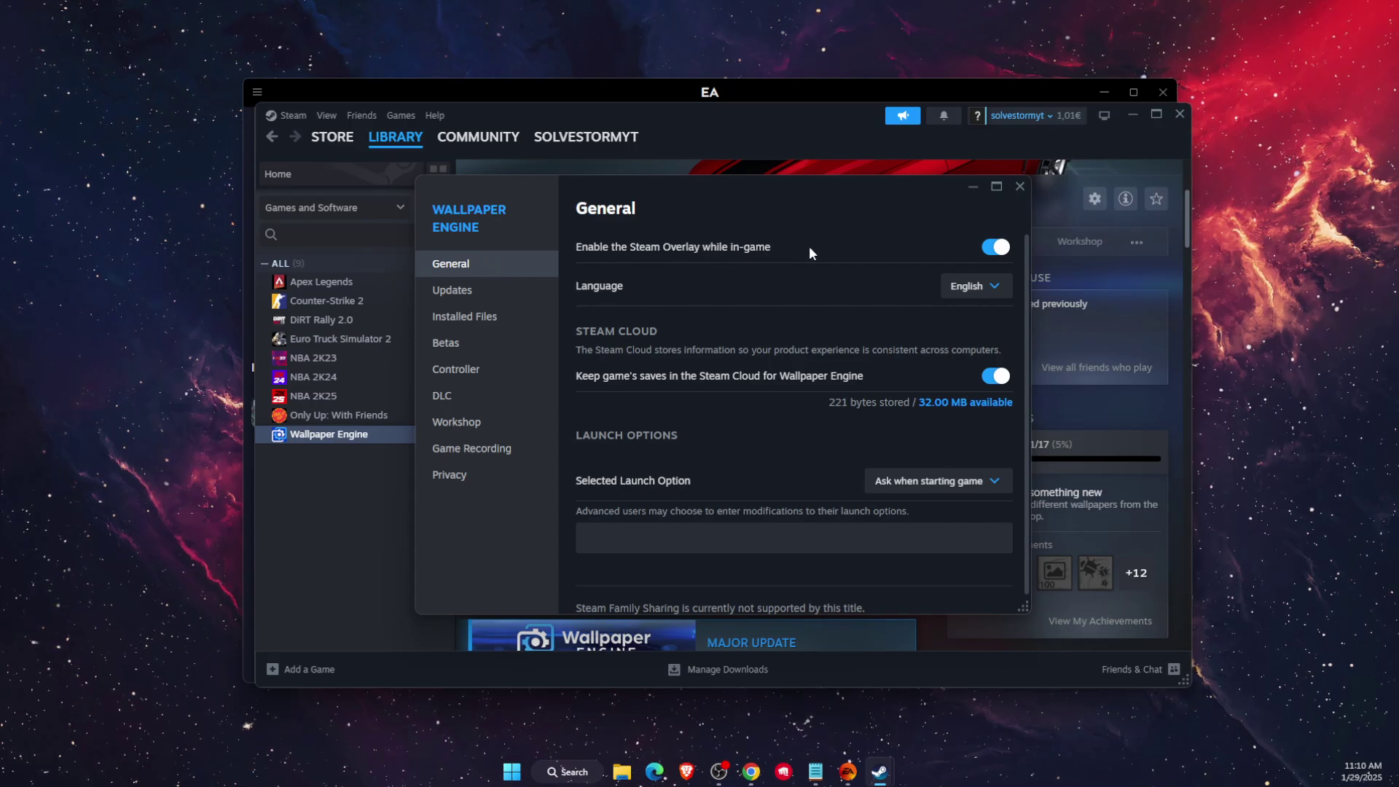
{"action": "left_click", "coordinate": [1021, 186]}
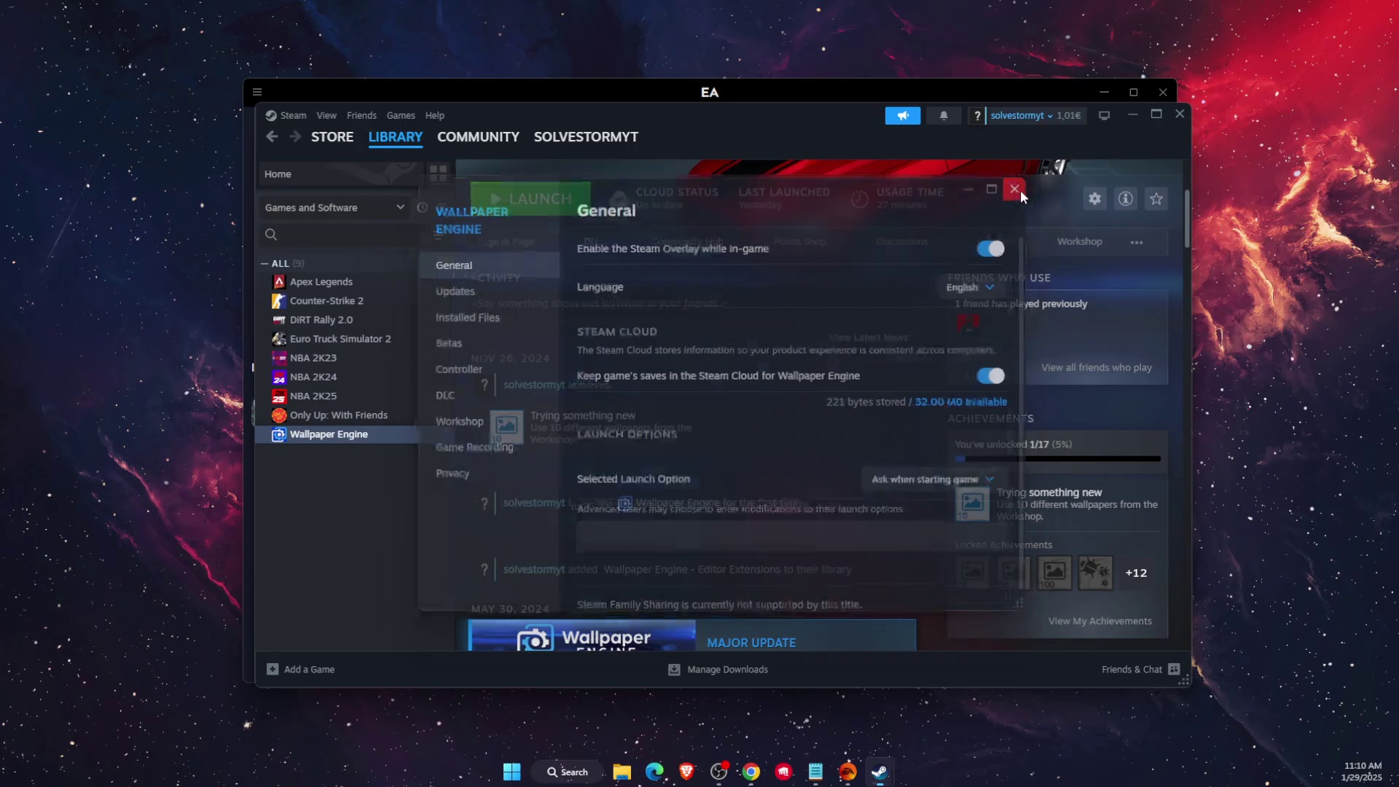
{"action": "left_click", "coordinate": [1135, 109]}
{"action": "key", "text": "super+Down"}
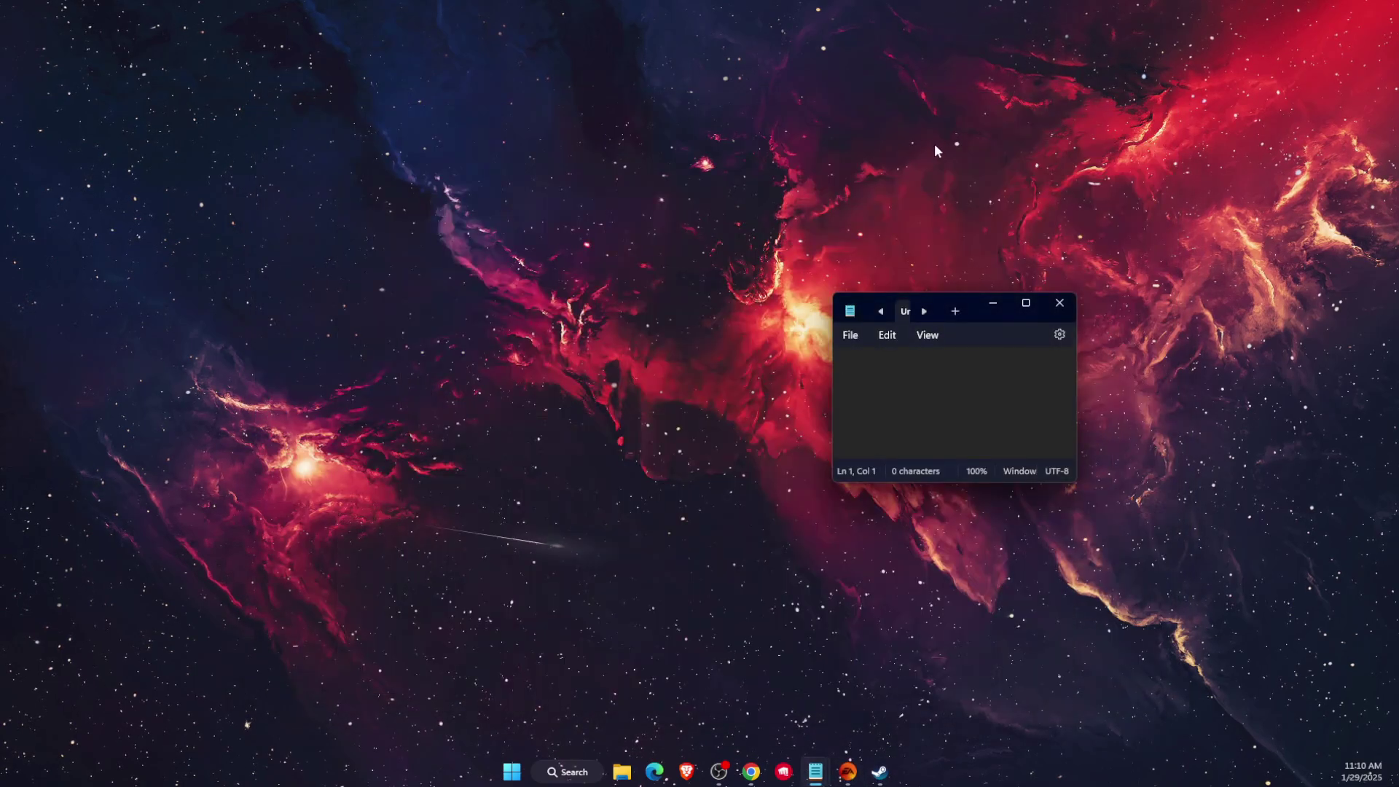
- Search 'wind' and open Windows Defender Firewall's allowed apps list
{"action": "key", "text": "super+Down"}
{"action": "key", "text": "super+Down"}
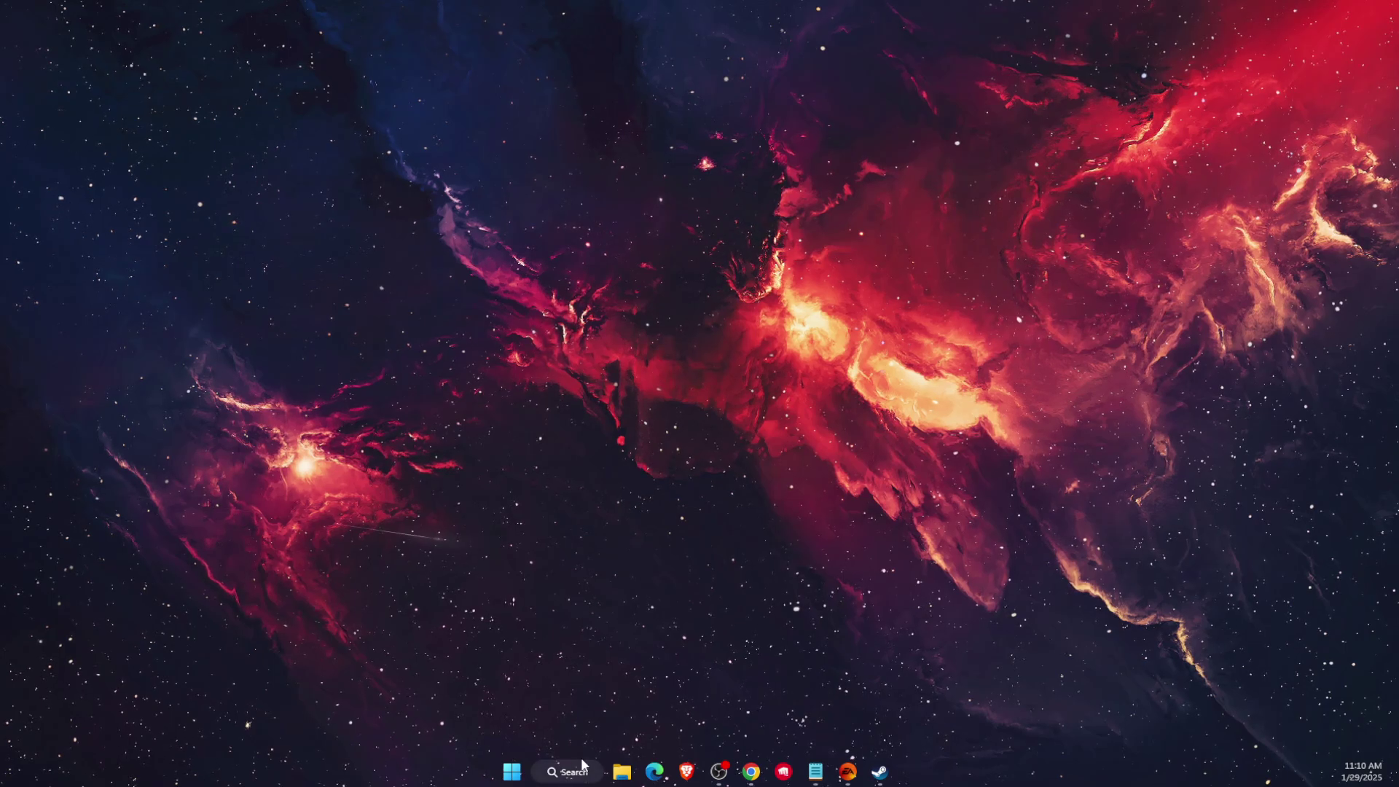
{"action": "left_click", "coordinate": [583, 771]}
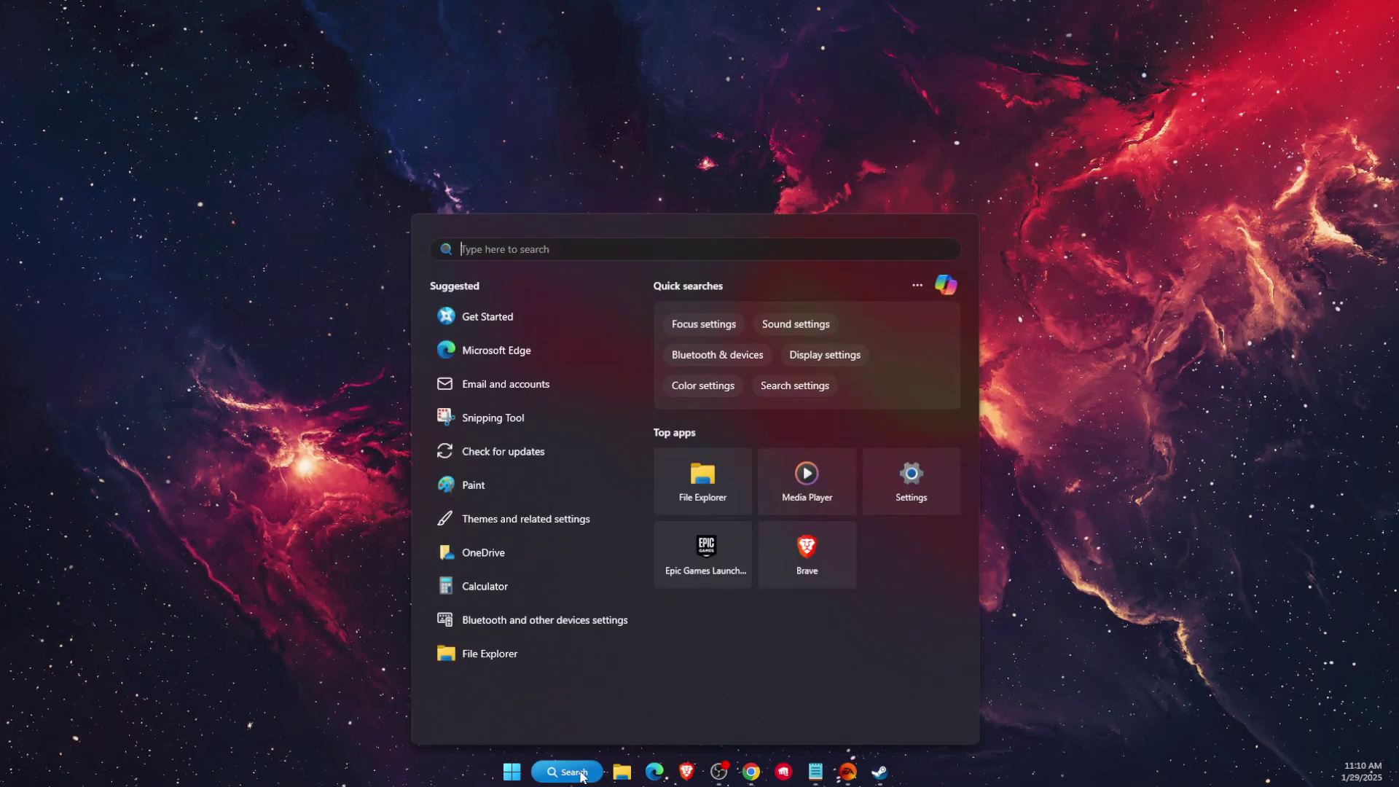
{"action": "type", "text": "wind"}
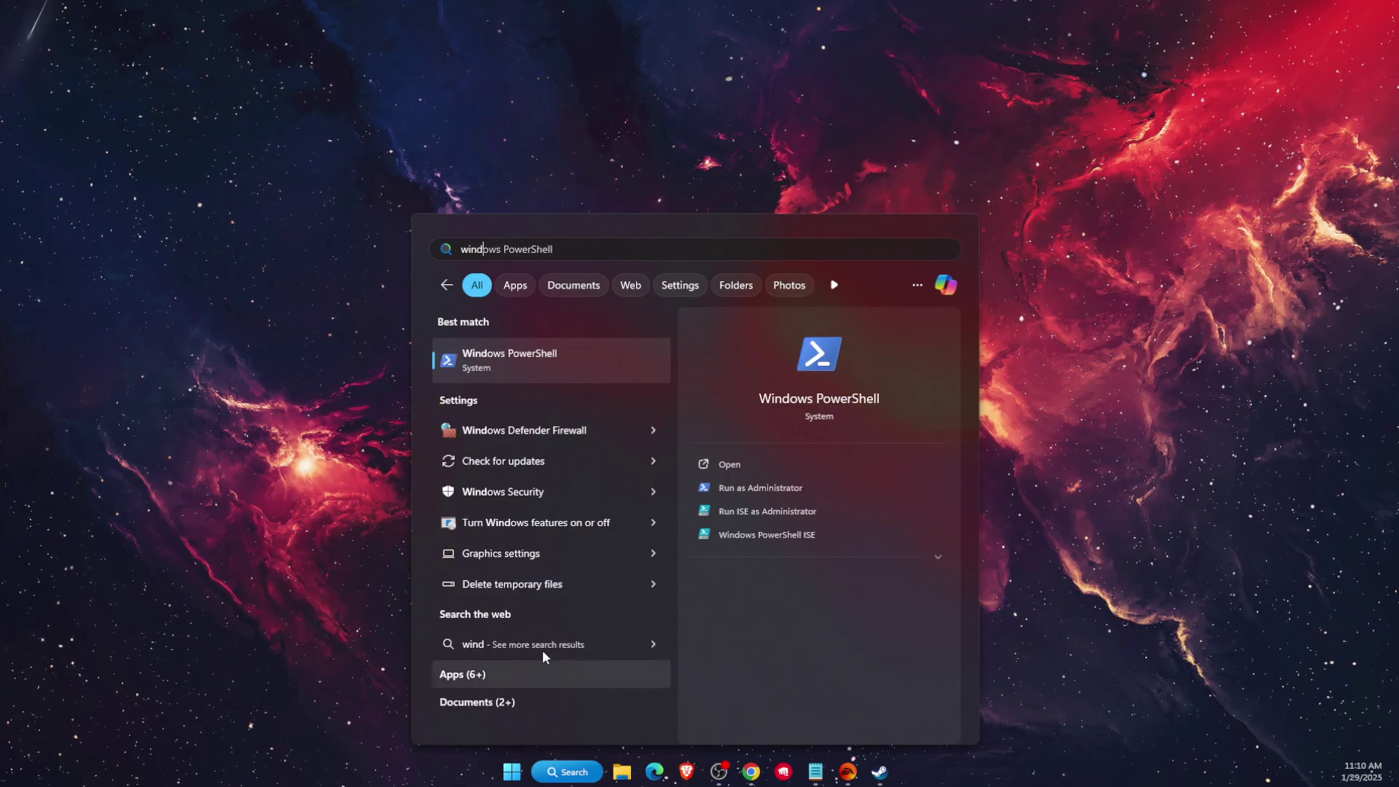
{"action": "left_click", "coordinate": [561, 430]}
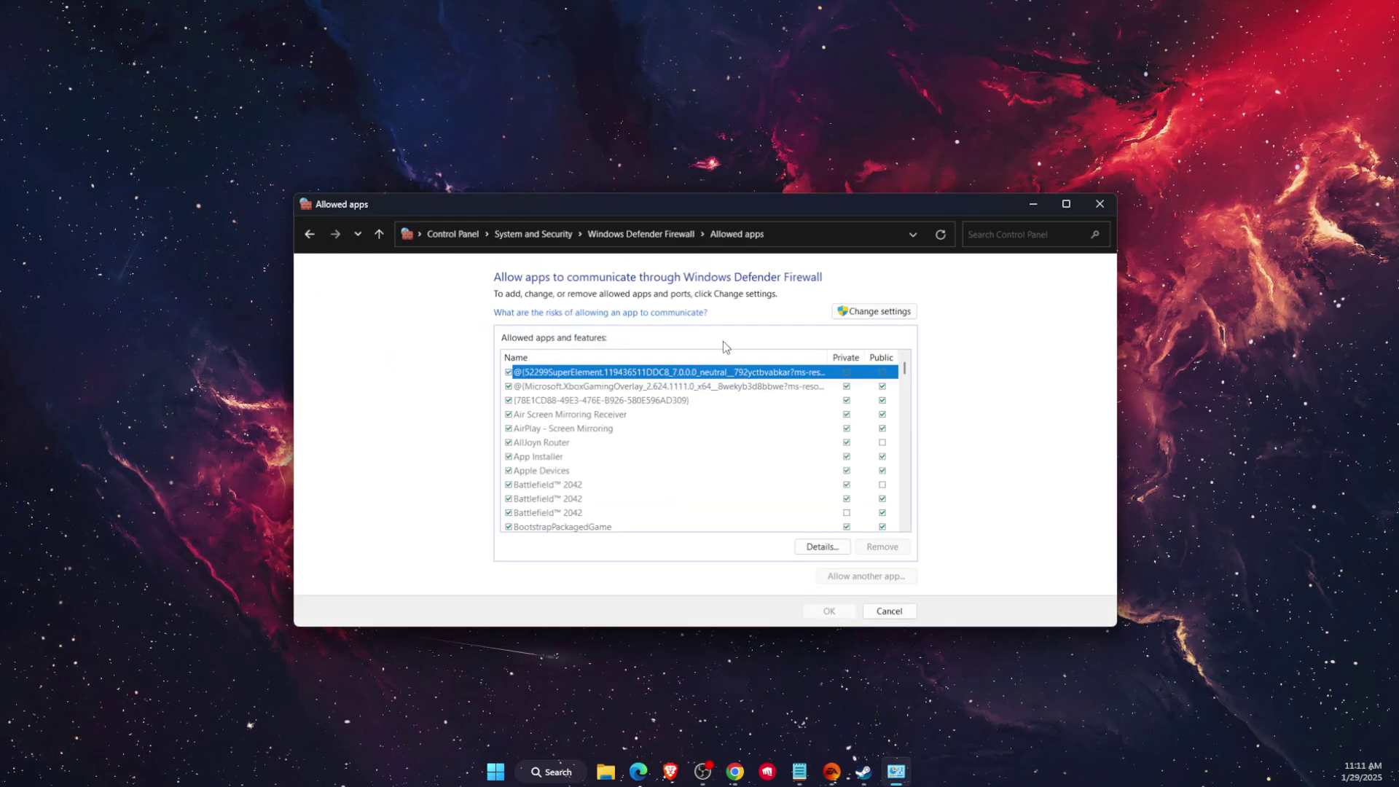
- Unlock the allowed apps list and begin adding another app
{"action": "left_click", "coordinate": [873, 312]}
{"action": "left_click", "coordinate": [629, 373]}
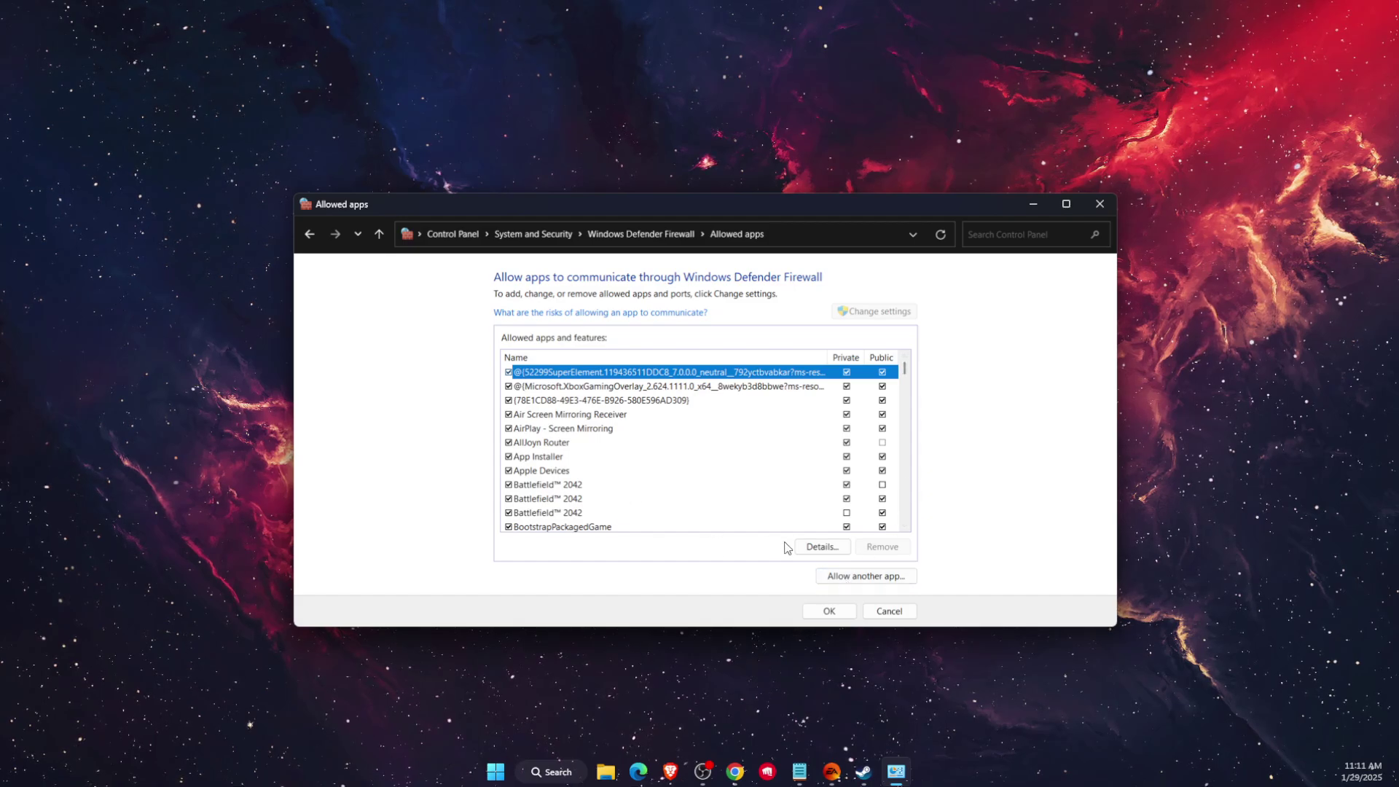
{"action": "left_click", "coordinate": [864, 580]}
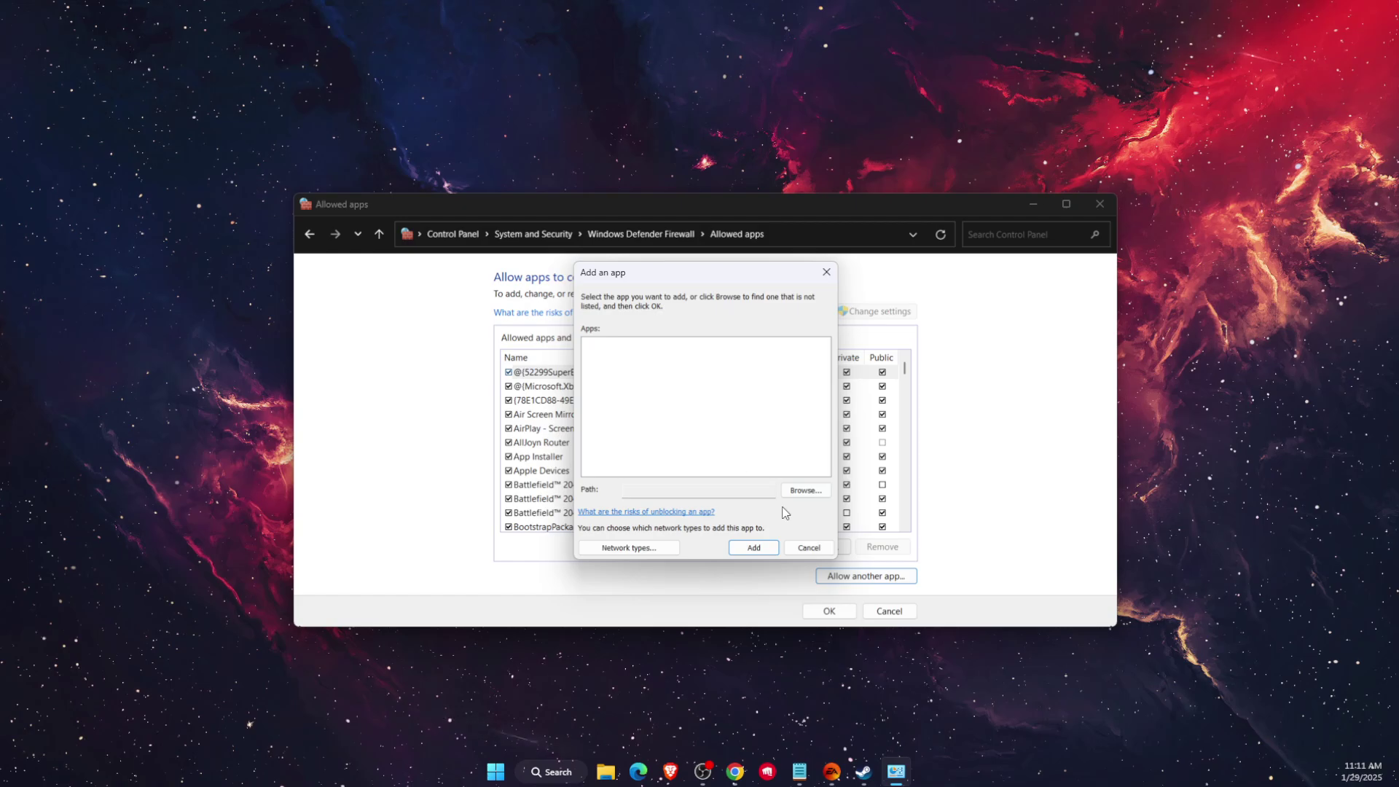
- Browse to BF2042.exe, try adding it, and dismiss the already-in-exceptions error
{"action": "left_click", "coordinate": [803, 491]}
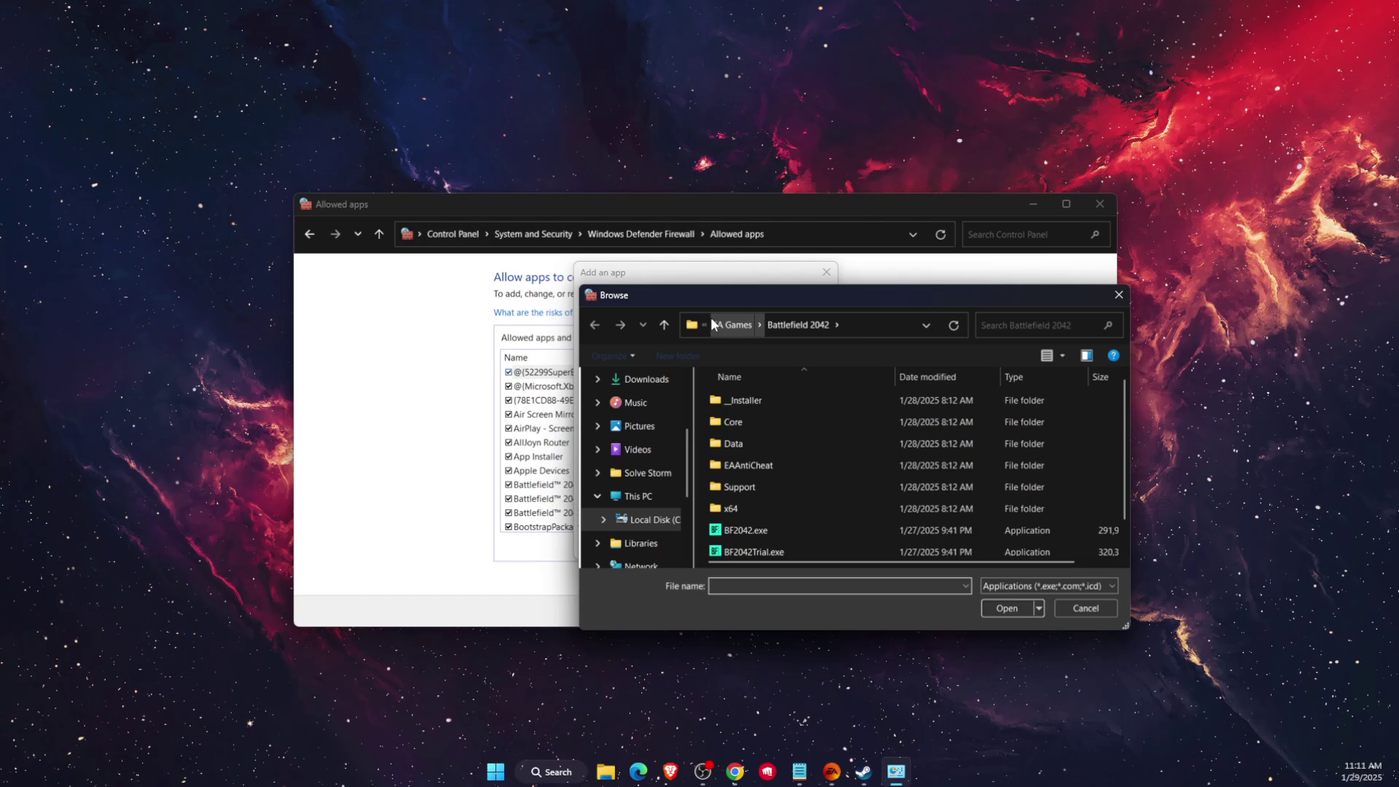
{"action": "scroll", "coordinate": [789, 483], "scroll_direction": "down", "scroll_amount": 1}
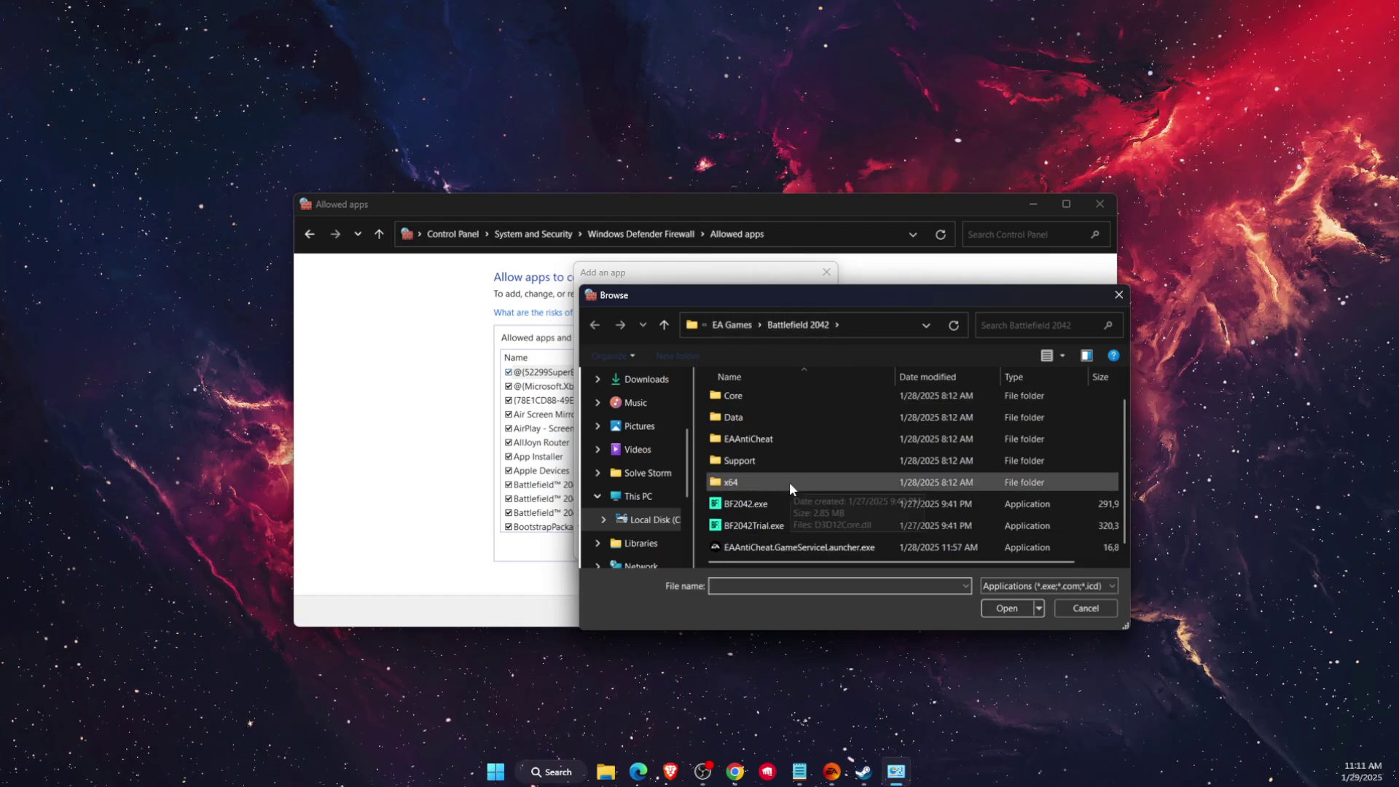
{"action": "left_click", "coordinate": [754, 505]}
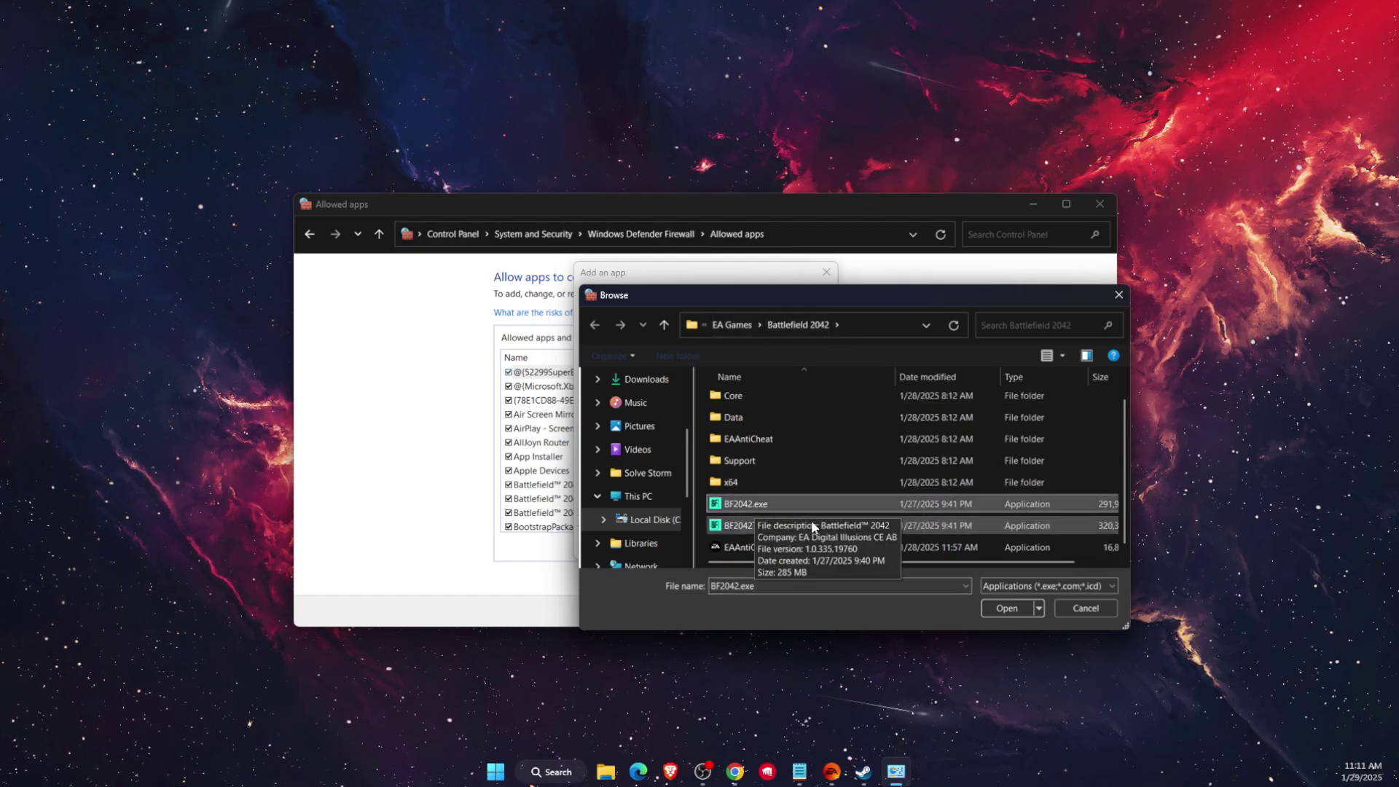
{"action": "left_click", "coordinate": [1010, 609]}
{"action": "left_click", "coordinate": [765, 548]}
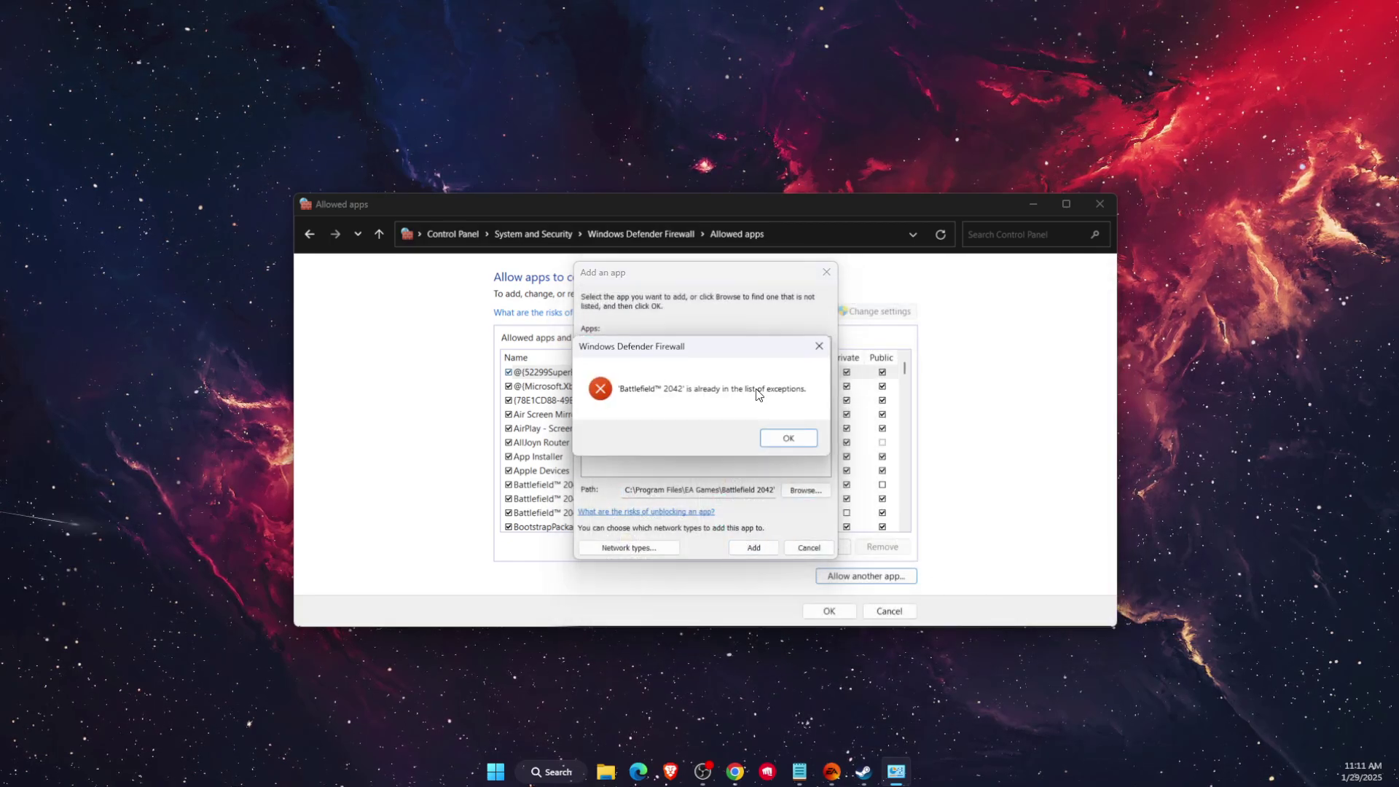
{"action": "left_click", "coordinate": [805, 435]}
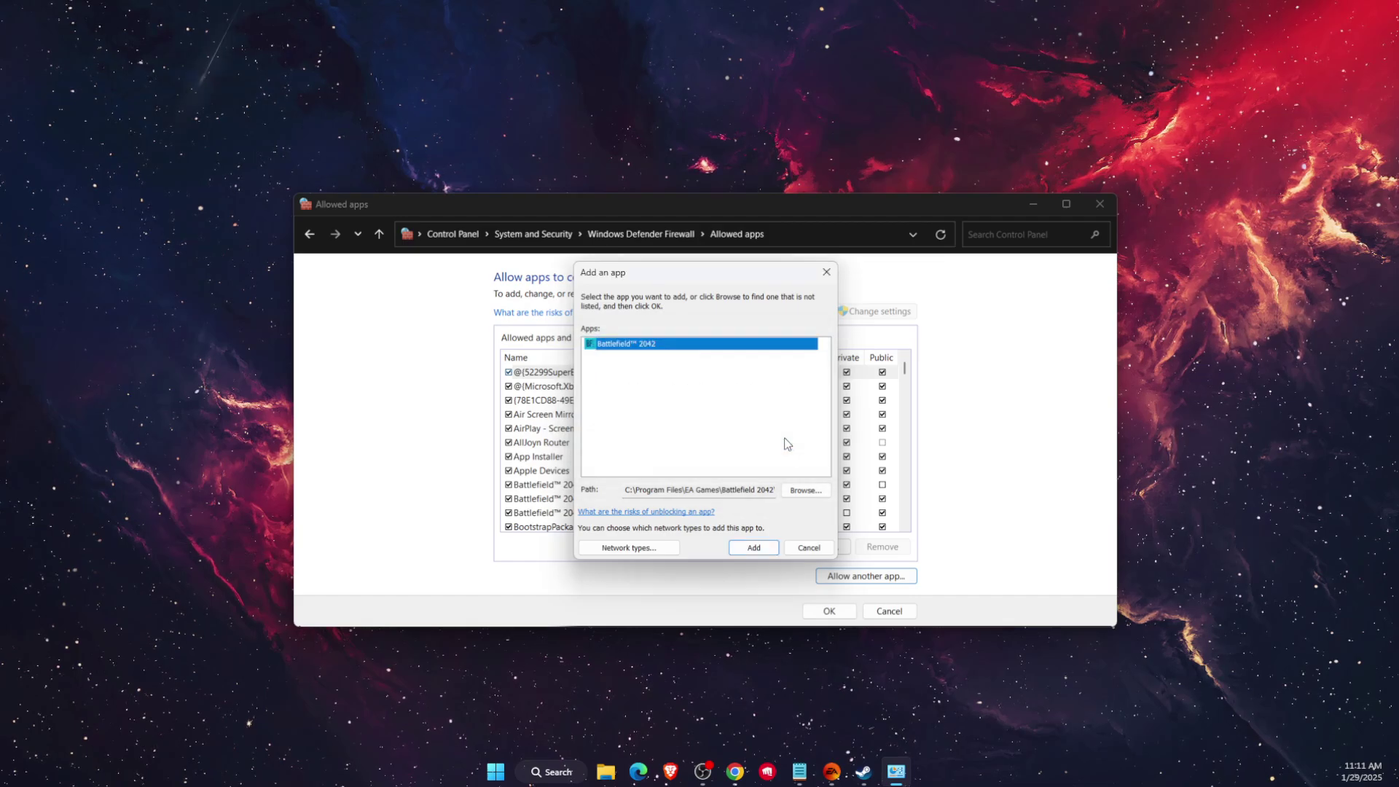
- Close the firewall windows and open Virus & threat protection via a 'virus' search
{"action": "left_click", "coordinate": [827, 271]}
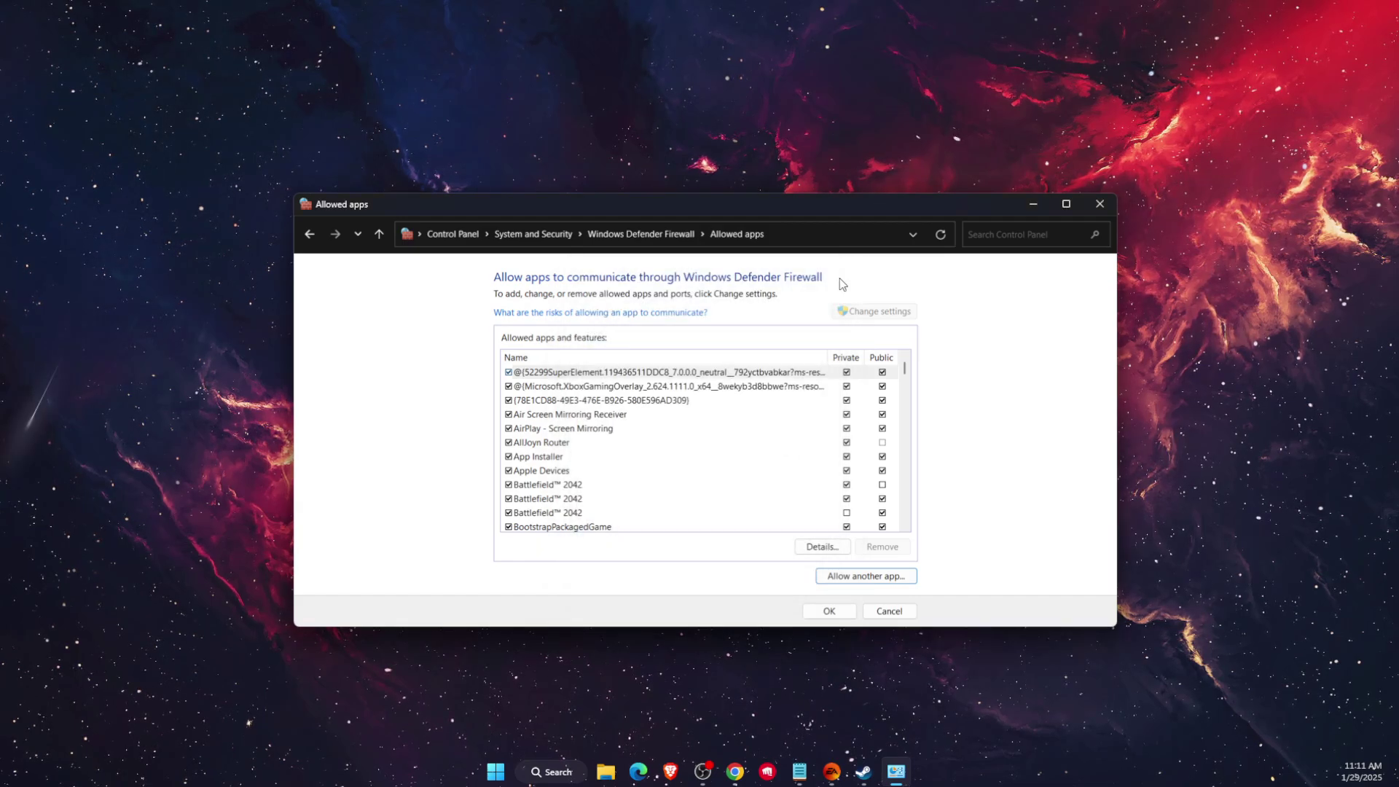
{"action": "left_click", "coordinate": [1100, 204]}
{"action": "left_click", "coordinate": [553, 769]}
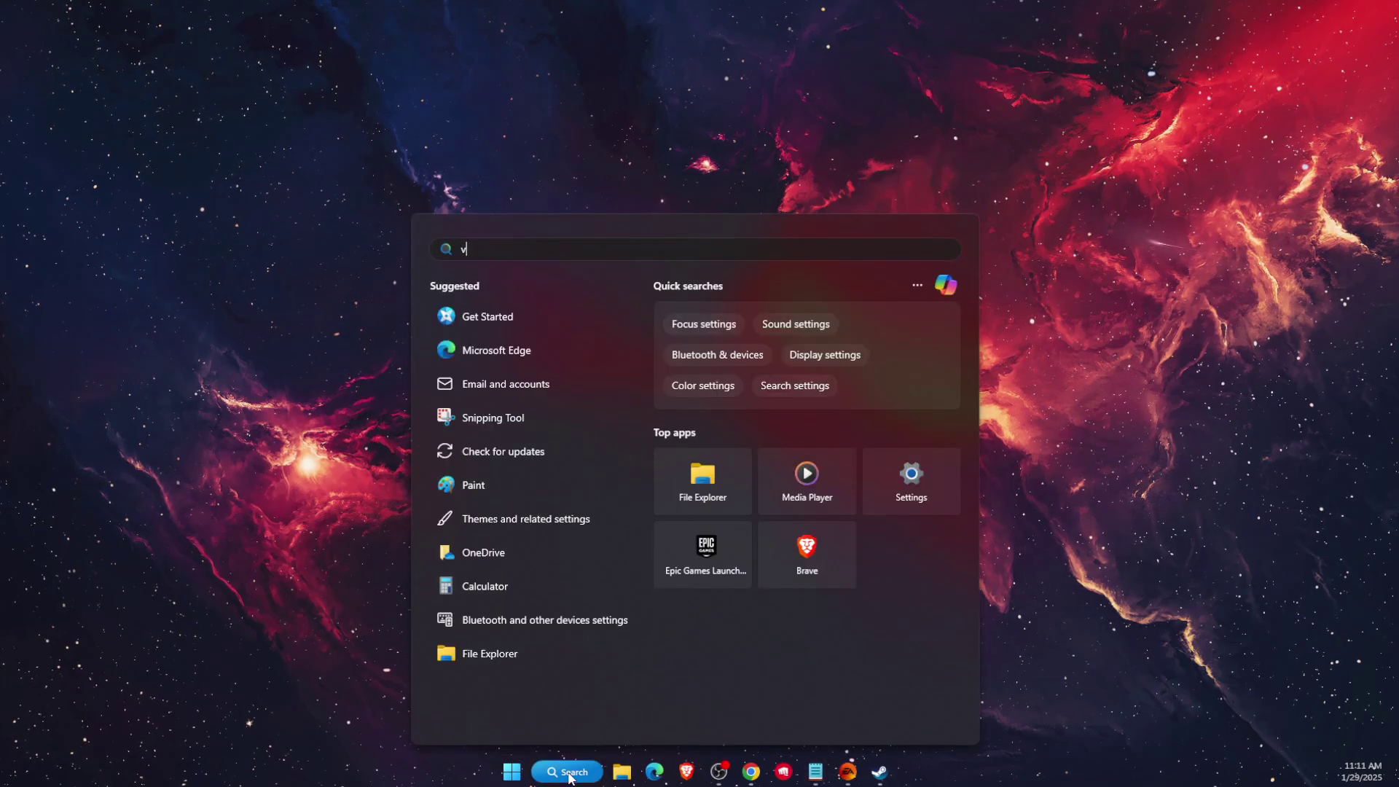
{"action": "type", "text": "virus"}
{"action": "left_click", "coordinate": [484, 367]}
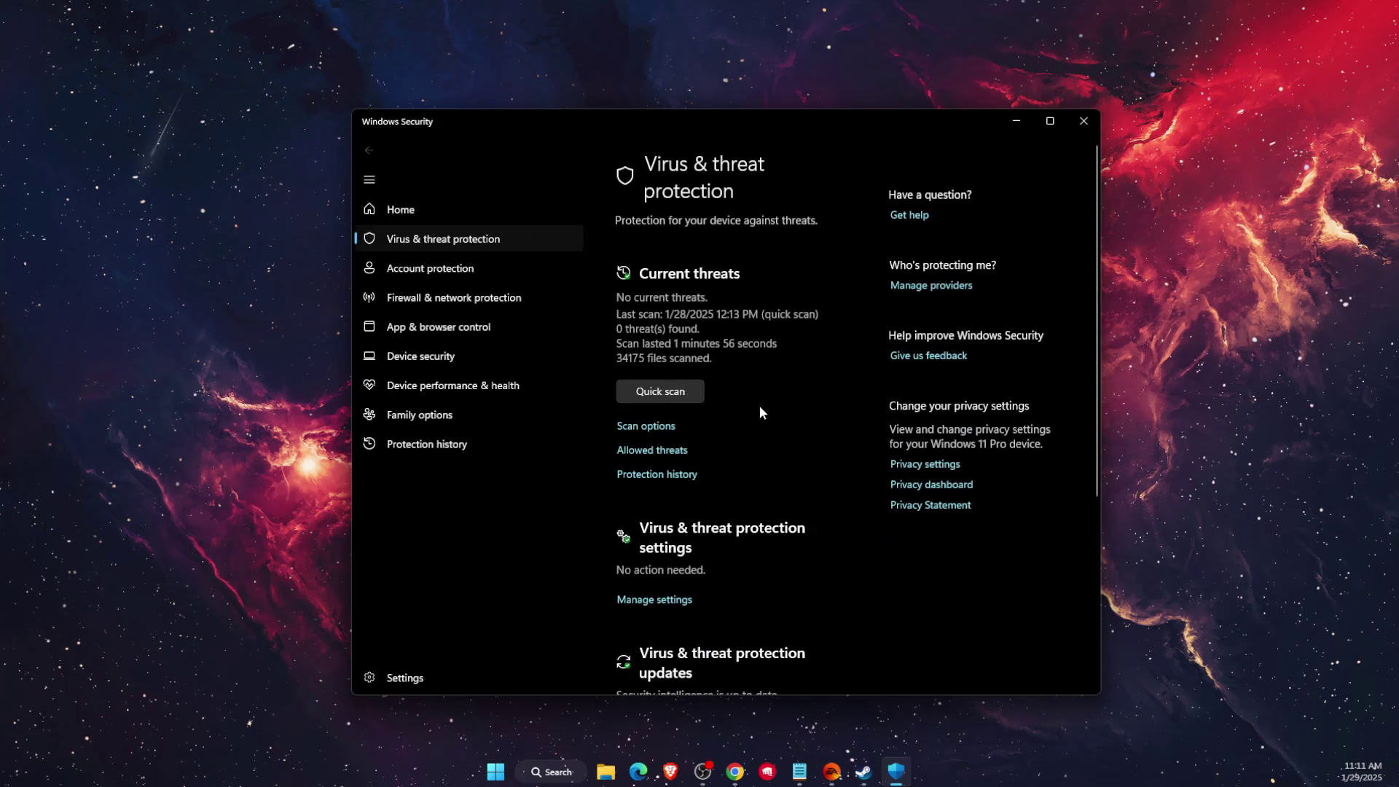
- Open Virus & threat protection settings and go to the Exclusions list
{"action": "scroll", "coordinate": [678, 406], "scroll_direction": "down", "scroll_amount": 5}
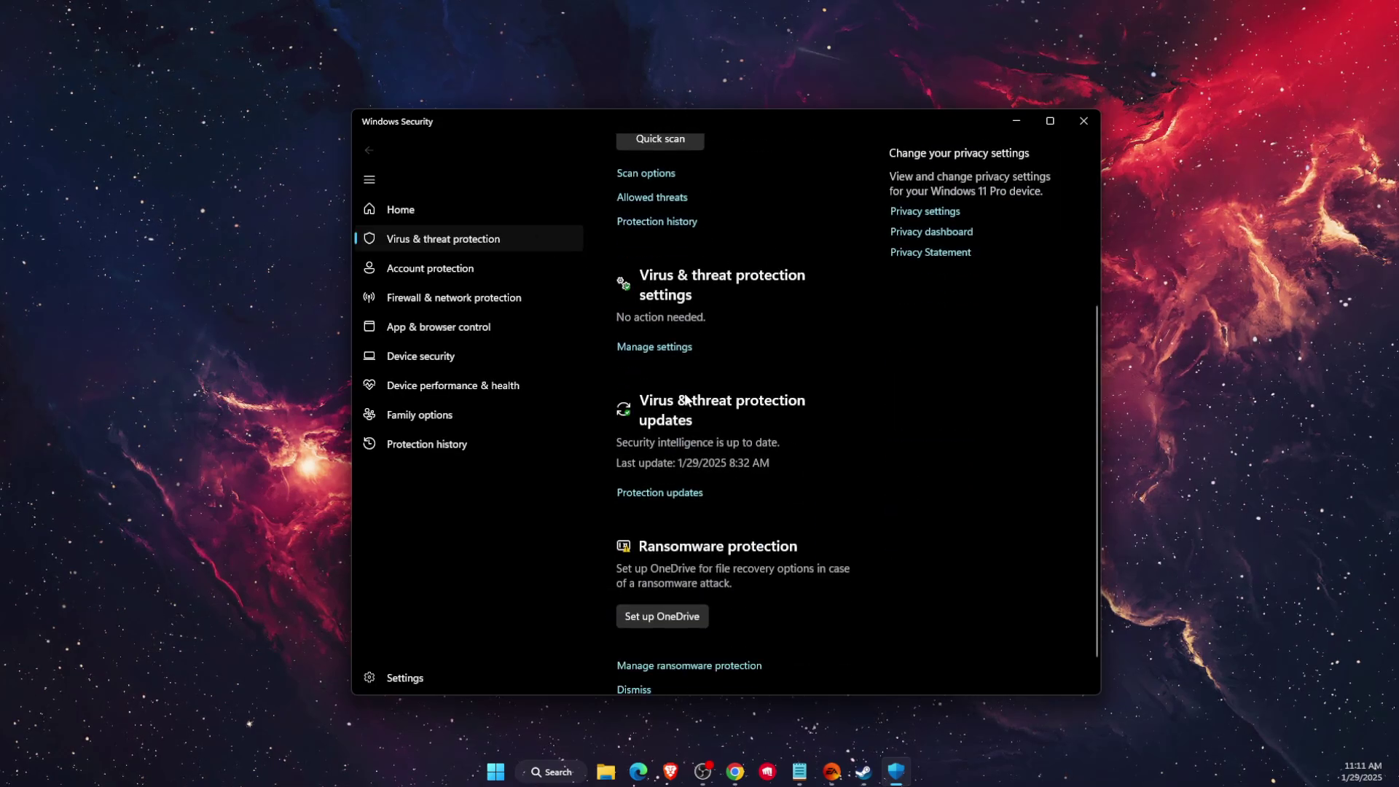
{"action": "left_click", "coordinate": [666, 347]}
{"action": "scroll", "coordinate": [750, 472], "scroll_direction": "down", "scroll_amount": 5}
{"action": "scroll", "coordinate": [750, 472], "scroll_direction": "down", "scroll_amount": 5}
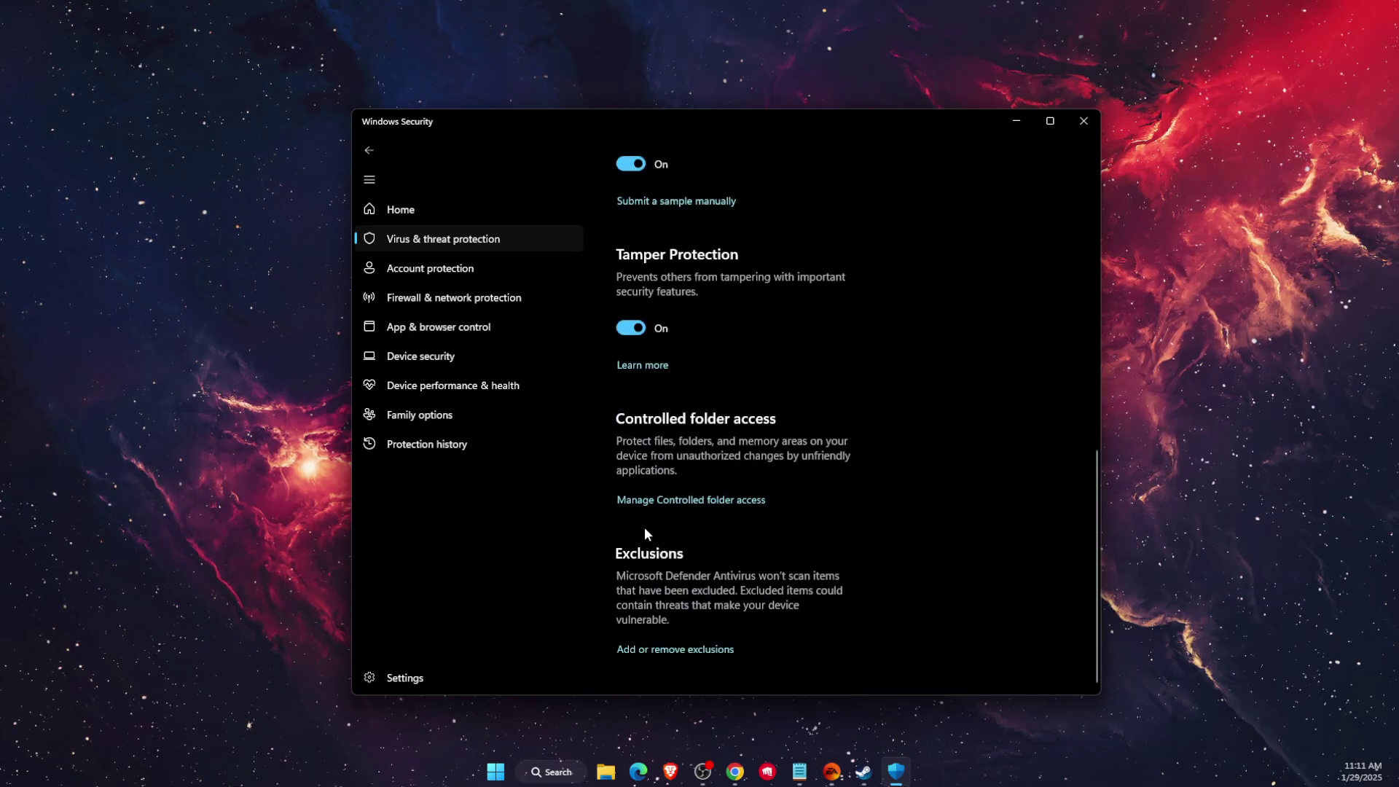
{"action": "left_click", "coordinate": [676, 650]}
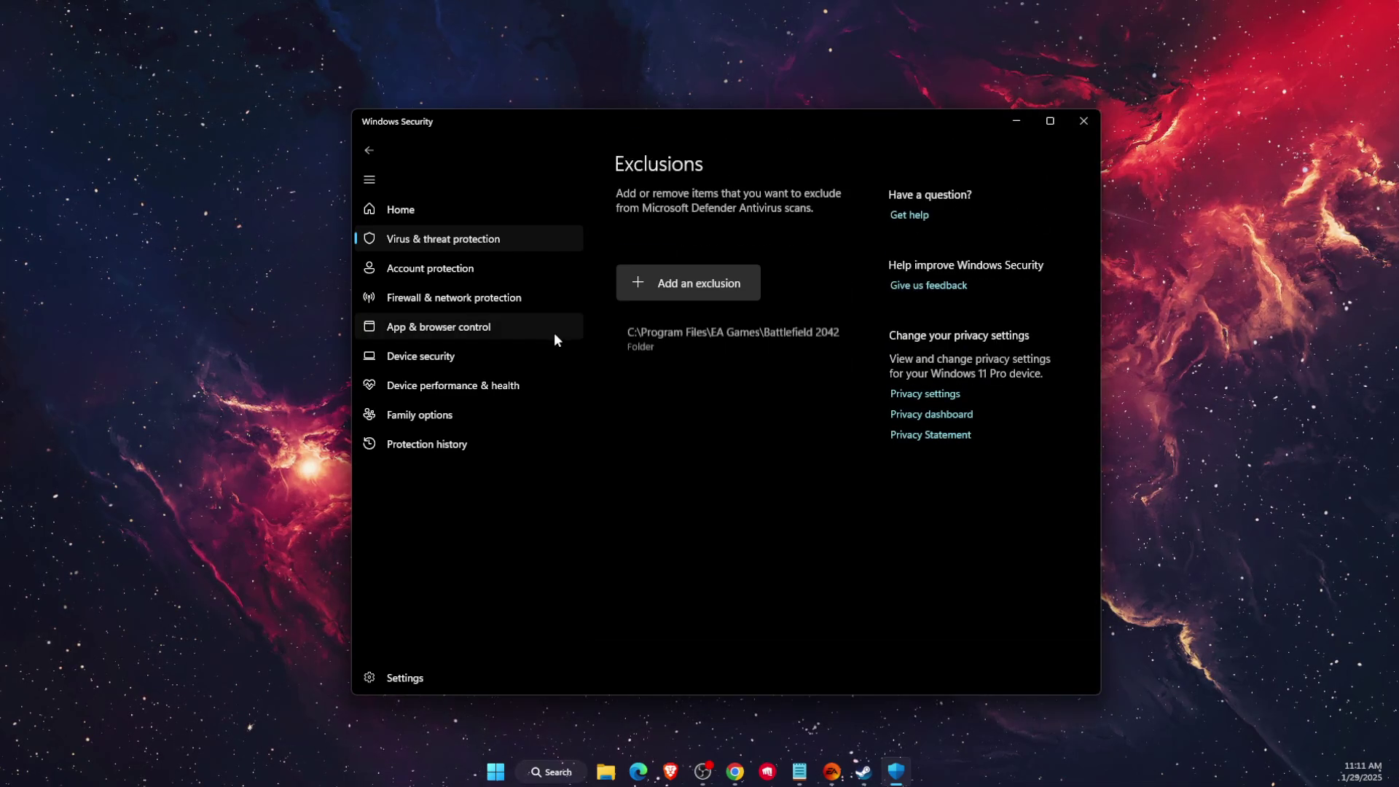
- Start a folder exclusion and browse into Program Files\EA Games\Battlefield 2042
{"action": "left_click", "coordinate": [706, 286]}
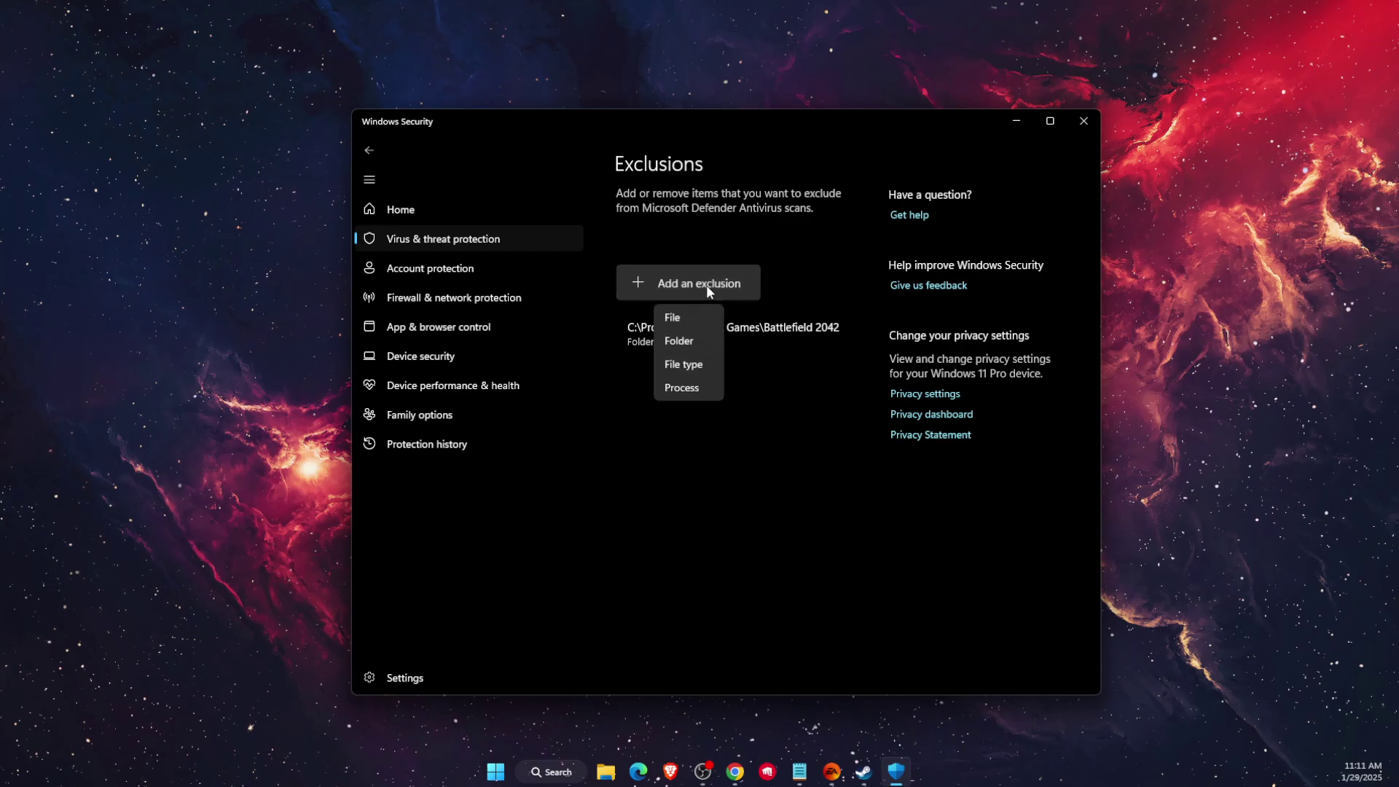
{"action": "left_click", "coordinate": [699, 340]}
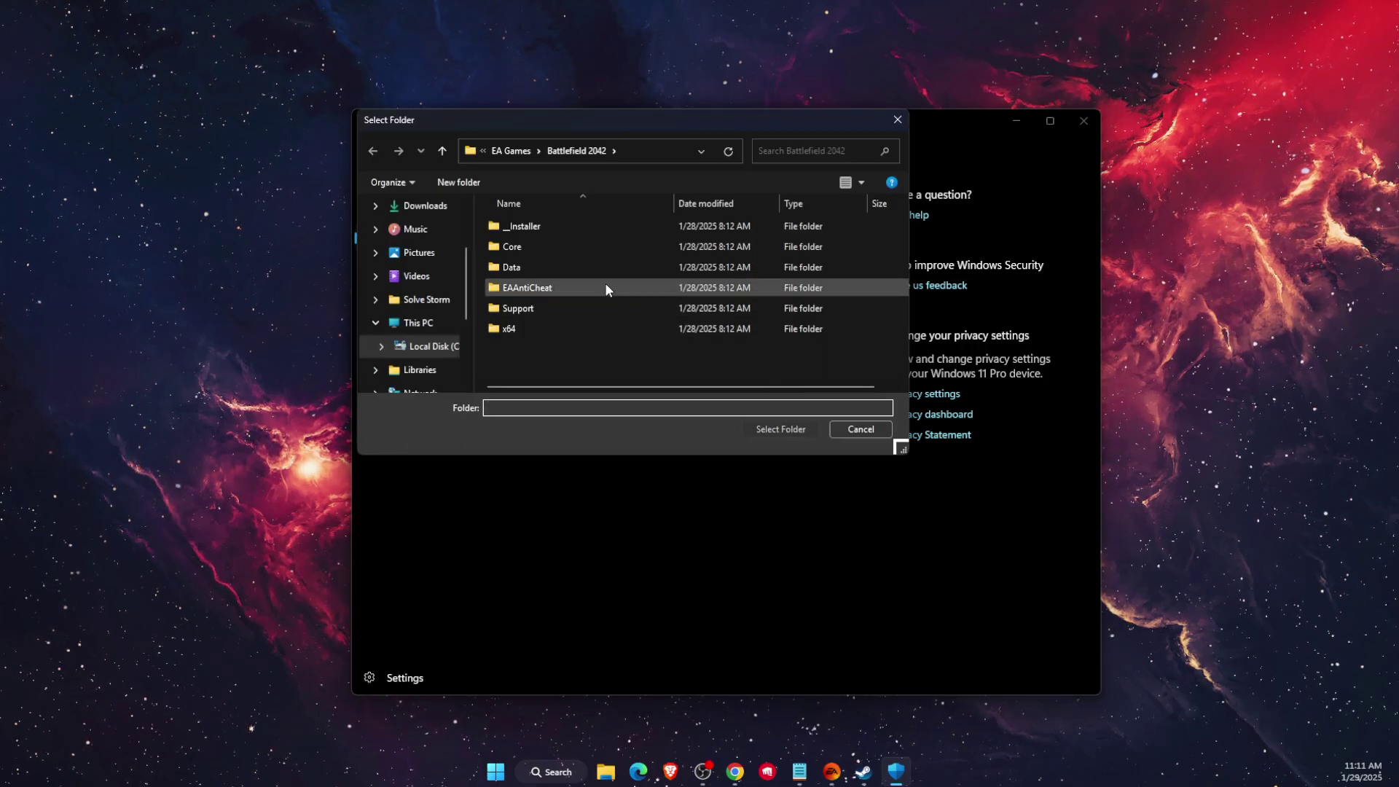
{"action": "left_click", "coordinate": [512, 150]}
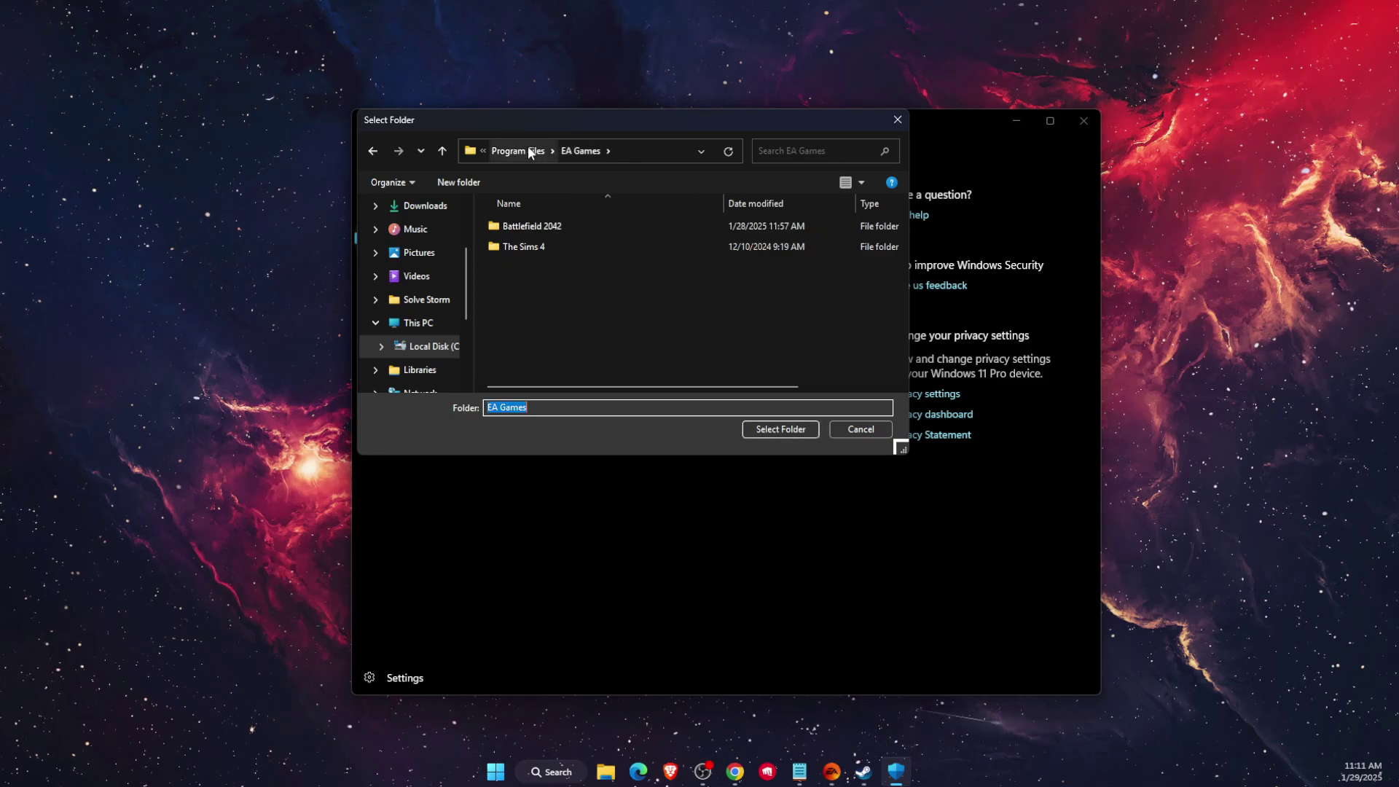
{"action": "left_click", "coordinate": [538, 149]}
{"action": "double_click", "coordinate": [535, 307]}
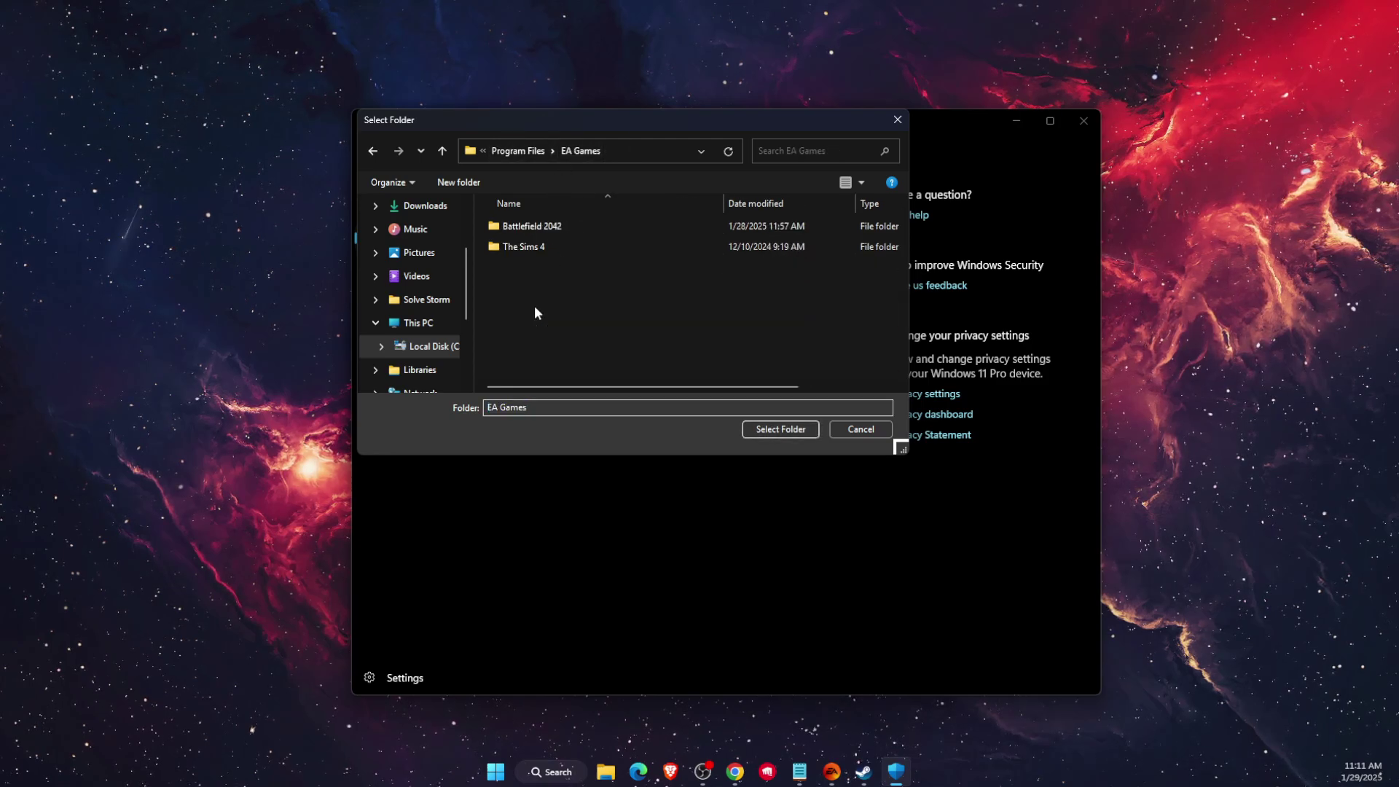
{"action": "left_click", "coordinate": [551, 224]}
{"action": "double_click", "coordinate": [551, 225]}
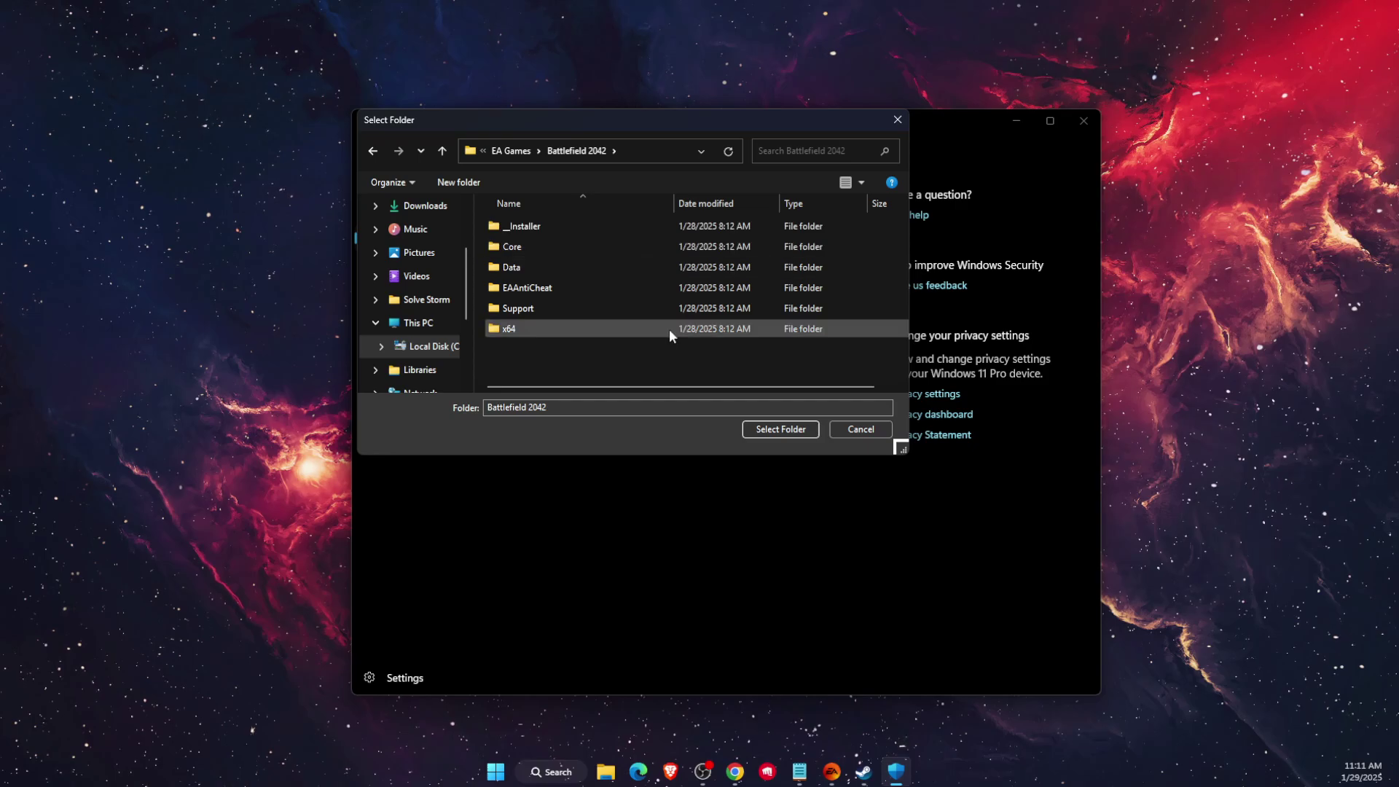
- Browse Program Files (x86)\Steam\steamapps\common, then cancel without adding an exclusion
{"action": "left_click", "coordinate": [512, 153]}
{"action": "left_click", "coordinate": [501, 151]}
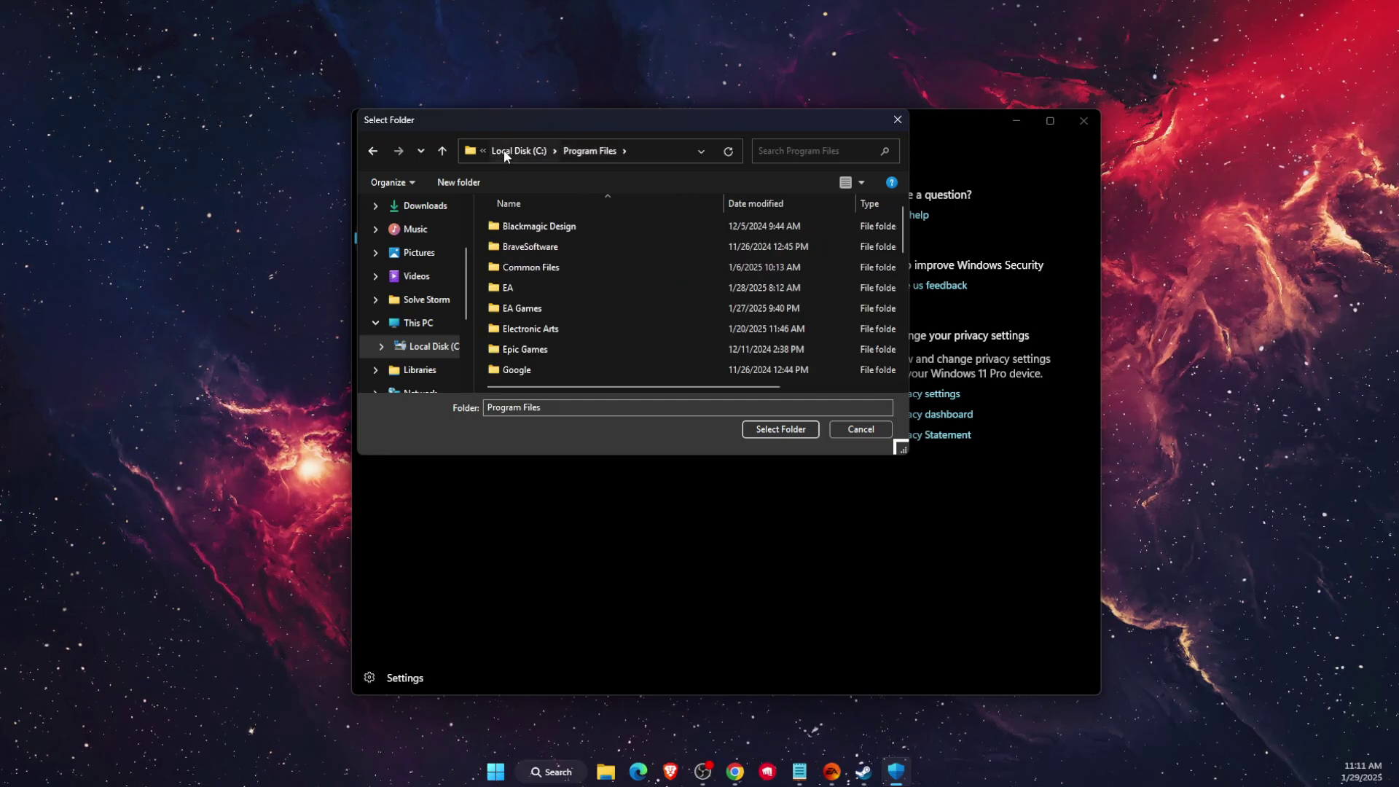
{"action": "left_click", "coordinate": [506, 149]}
{"action": "double_click", "coordinate": [552, 307]}
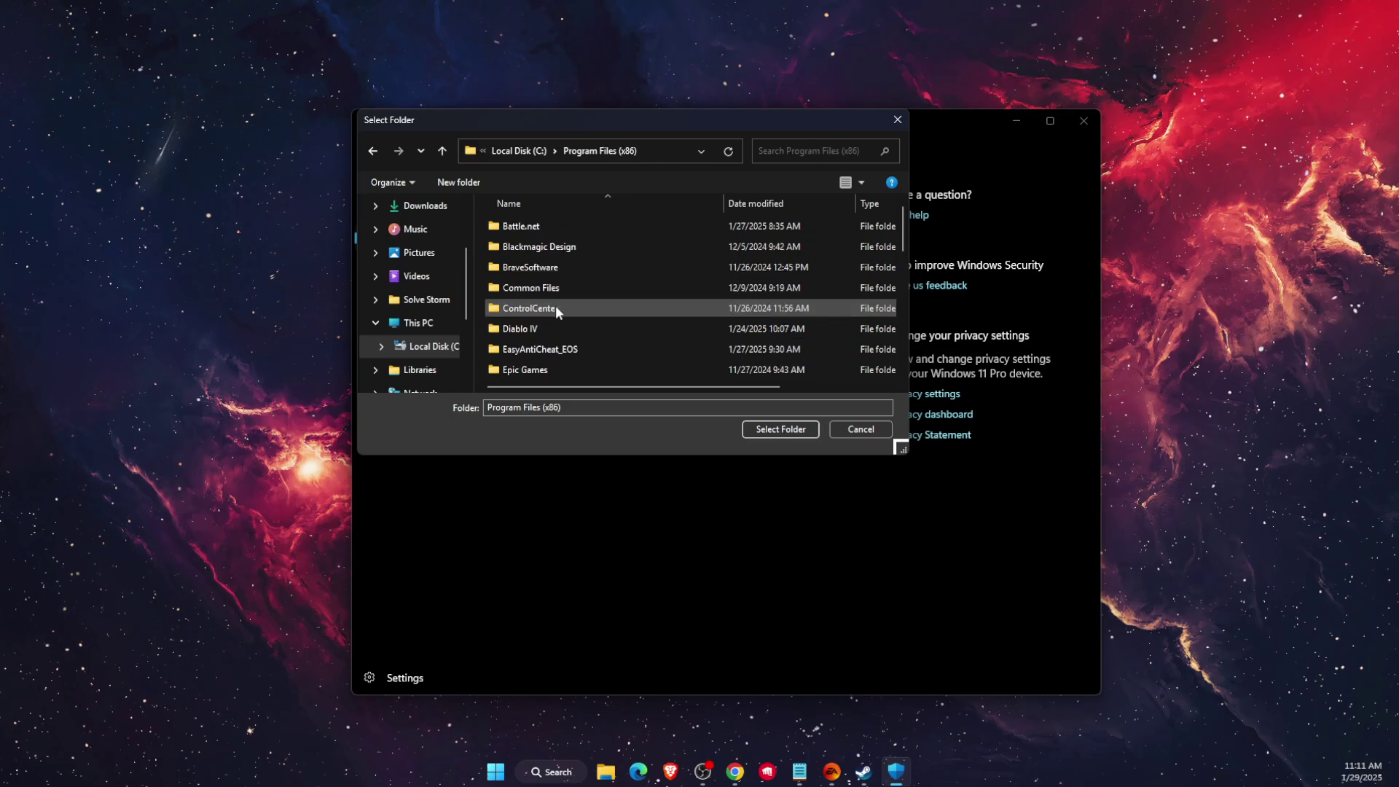
{"action": "scroll", "coordinate": [575, 314], "scroll_direction": "down", "scroll_amount": 6}
{"action": "double_click", "coordinate": [527, 311]}
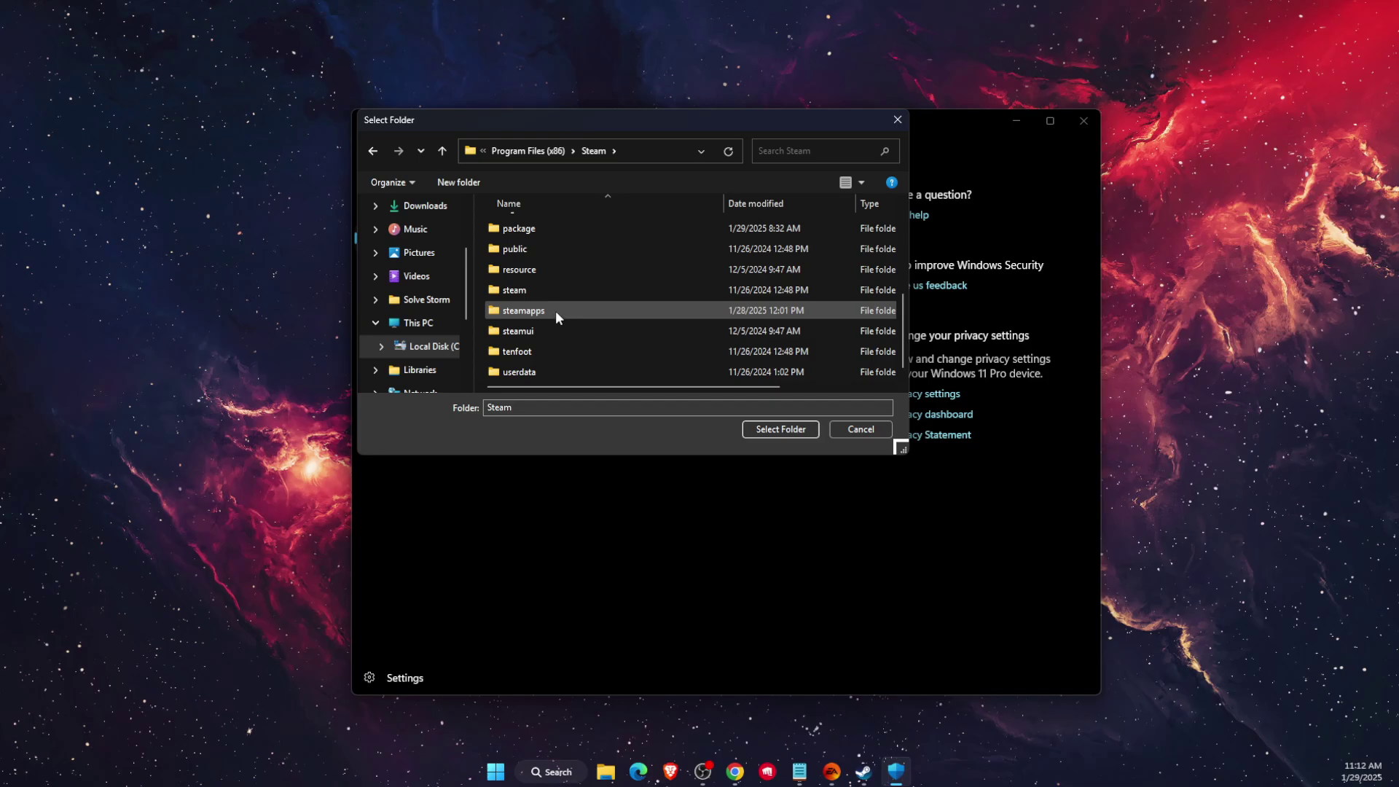
{"action": "double_click", "coordinate": [555, 311]}
{"action": "left_click", "coordinate": [536, 227]}
{"action": "double_click", "coordinate": [537, 229]}
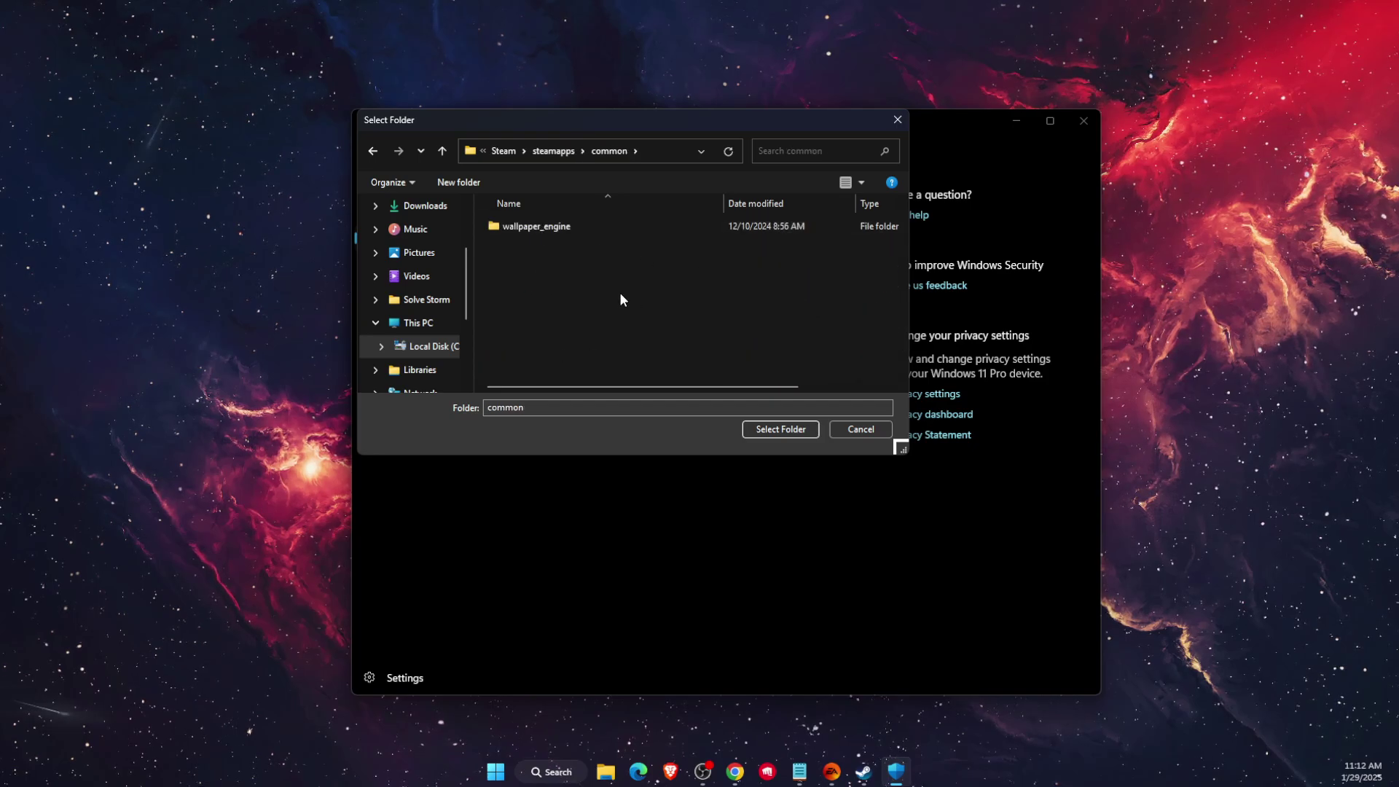
{"action": "left_click", "coordinate": [867, 428]}
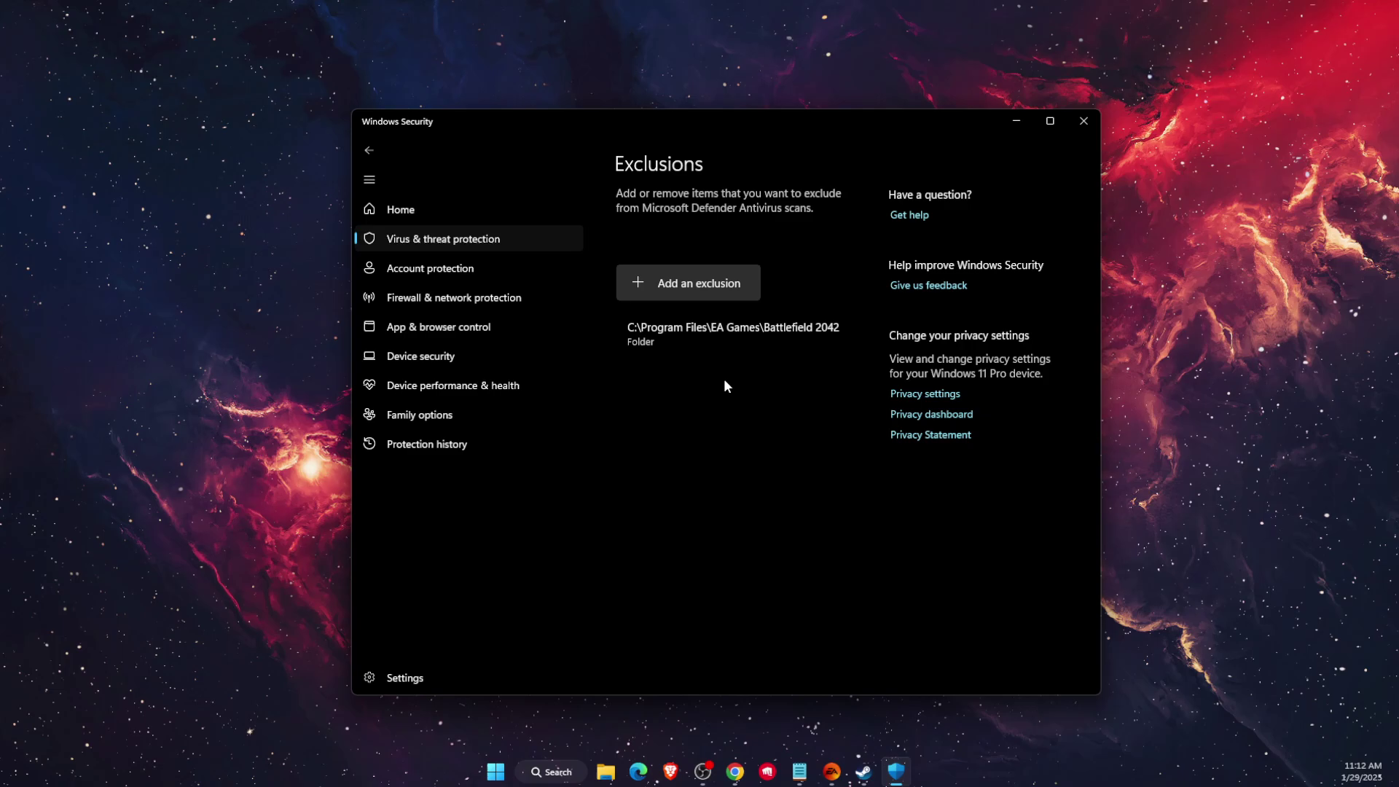
{"action": "left_click", "coordinate": [1085, 122]}
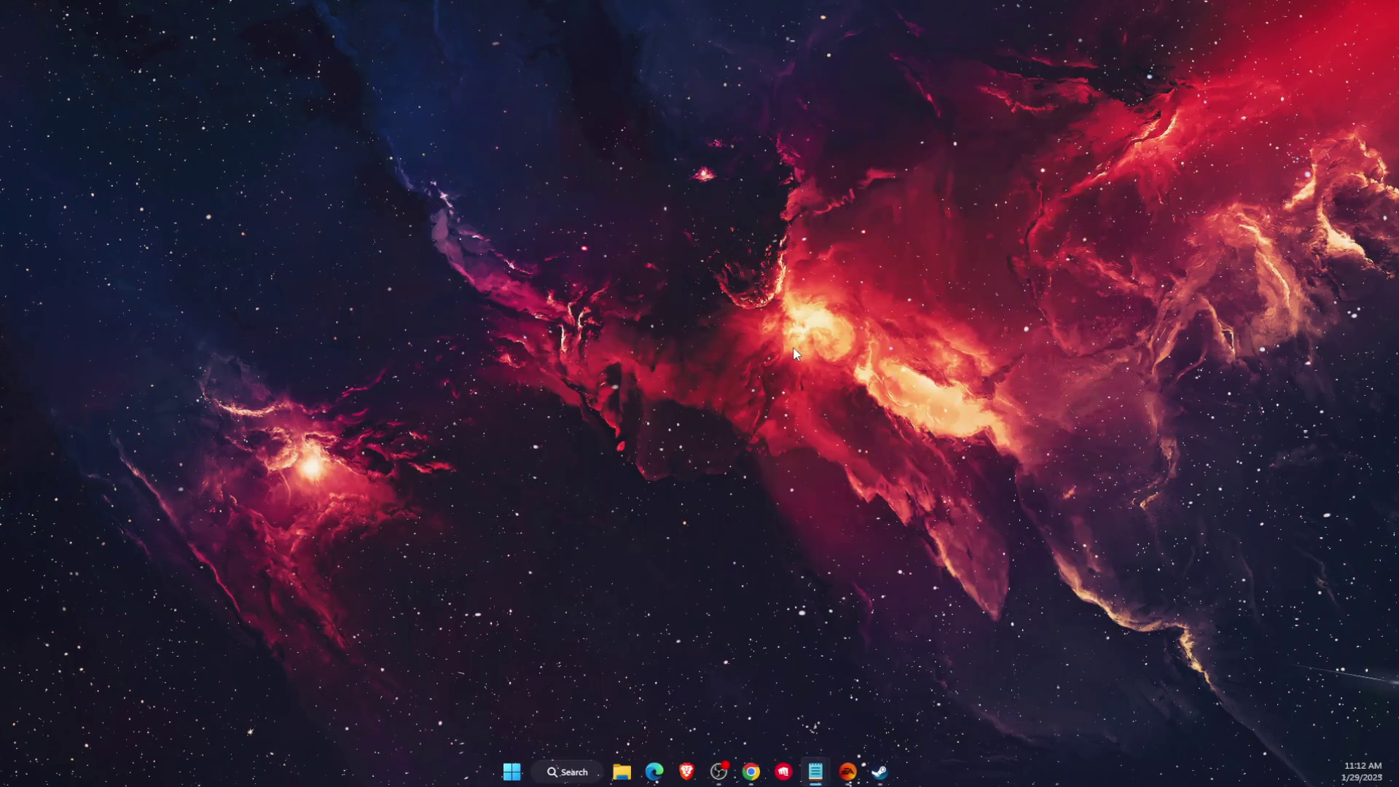